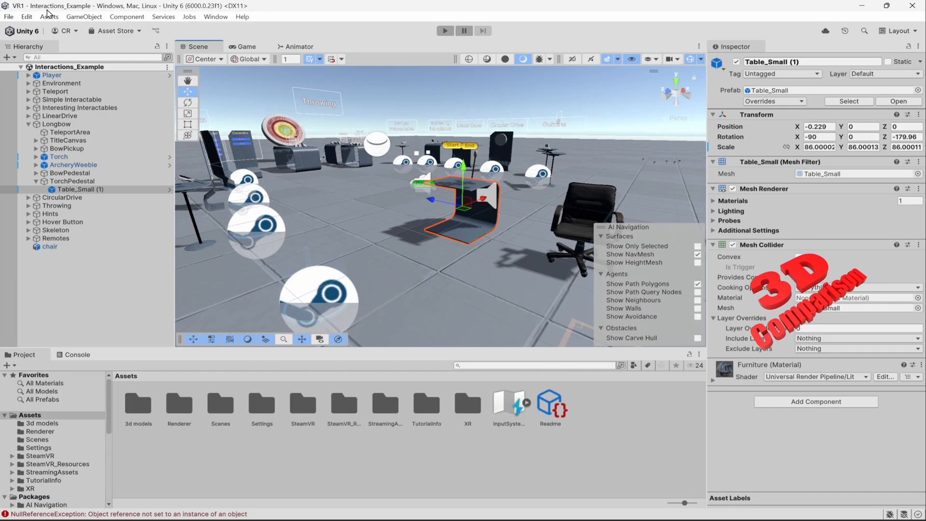
right_drag(533, 203, 510, 239)
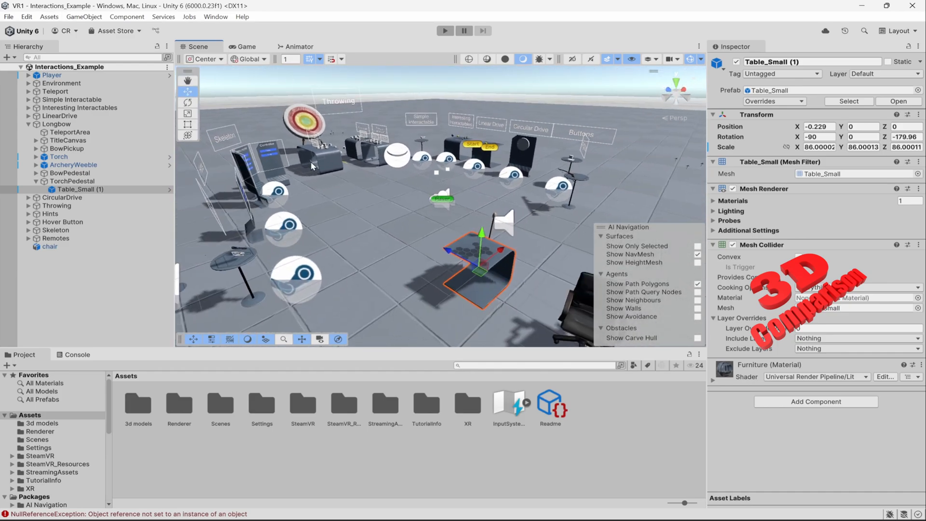
click(523, 111)
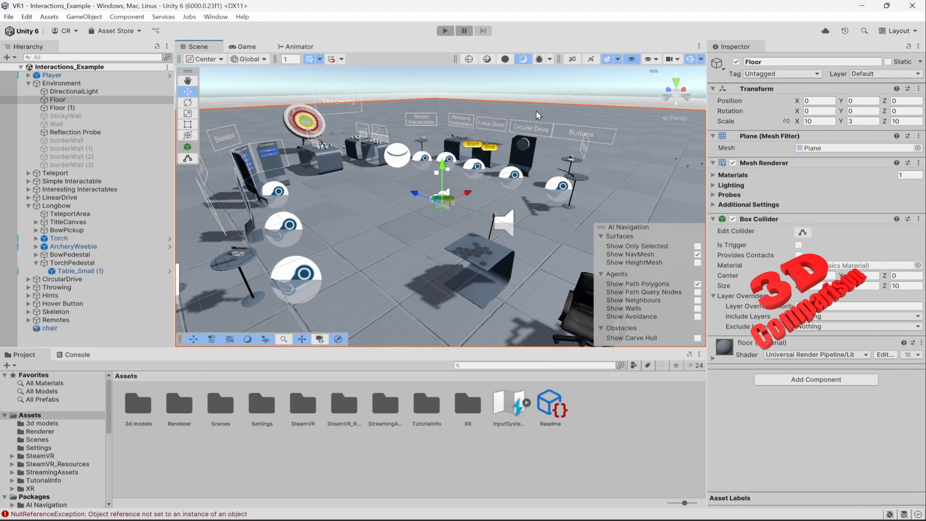
click(560, 99)
click(570, 91)
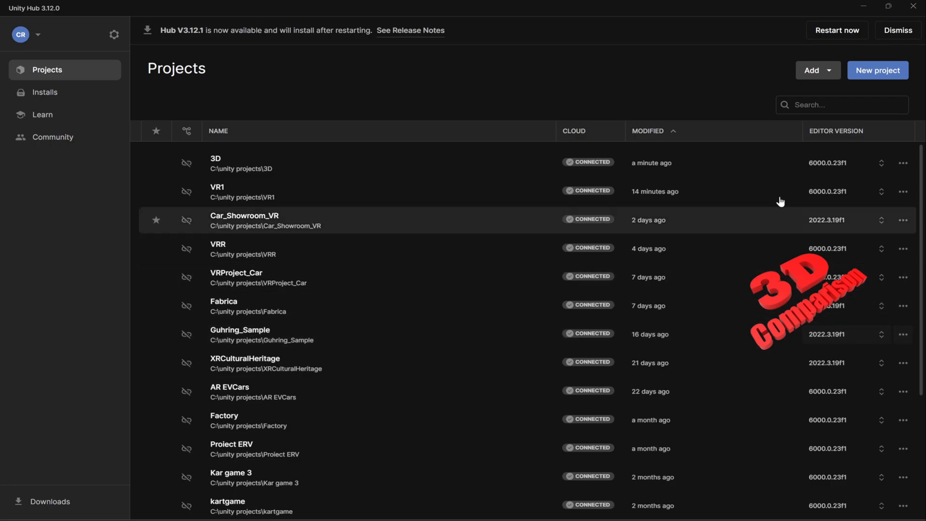
In Unity Hub, create a Universal 3D project named VR template 1 in C:\unity projects
click(875, 72)
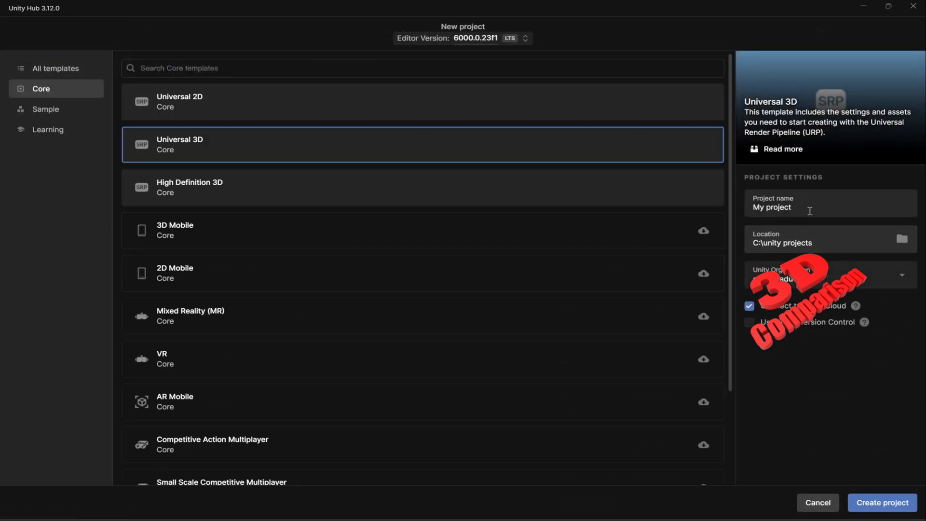
text(VR temp)
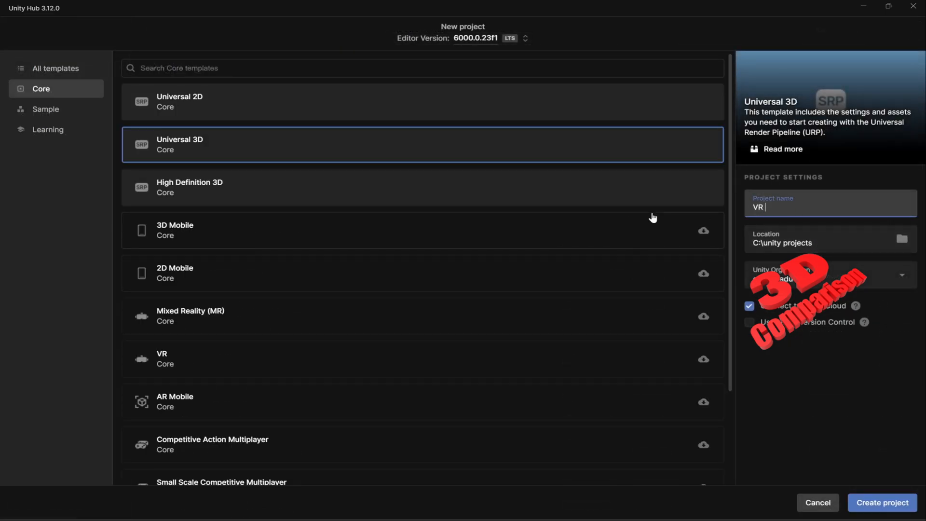
text(late 1)
click(881, 504)
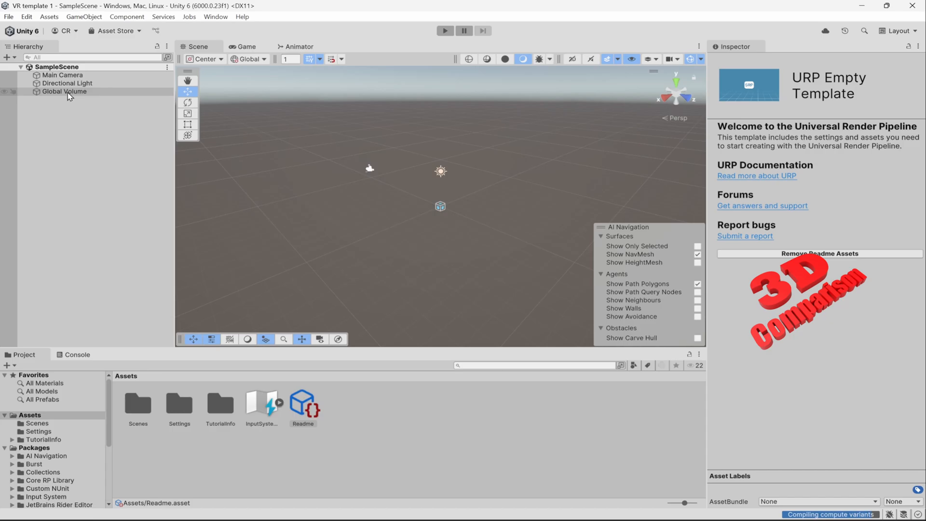
Examine the sample scene's default Main Camera, Directional Light and Global Volume objects and their properties
click(63, 75)
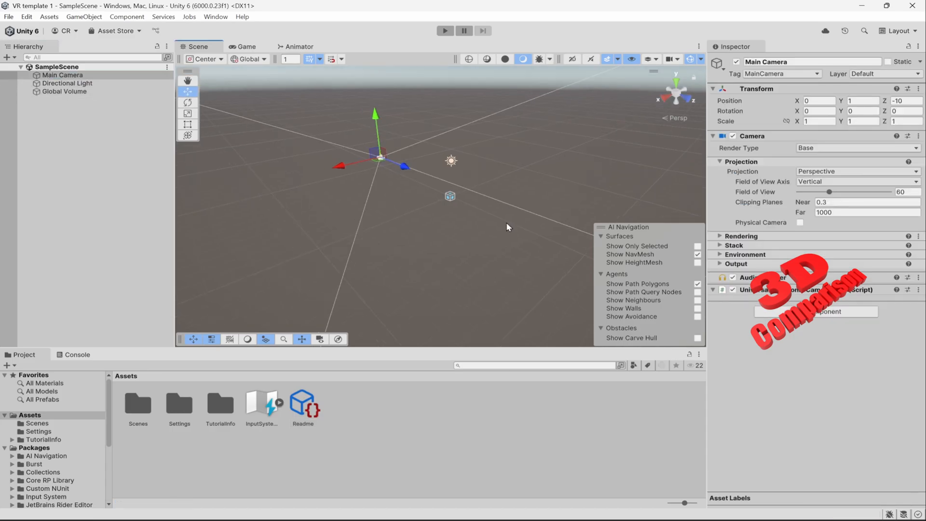
right_drag(507, 228, 203, 155)
double_click(67, 83)
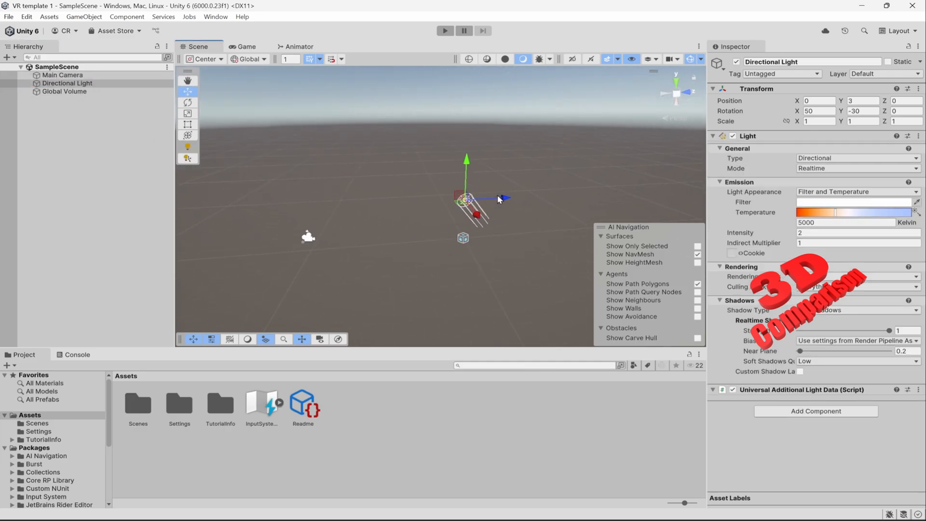
double_click(99, 92)
right_drag(544, 251, 484, 213)
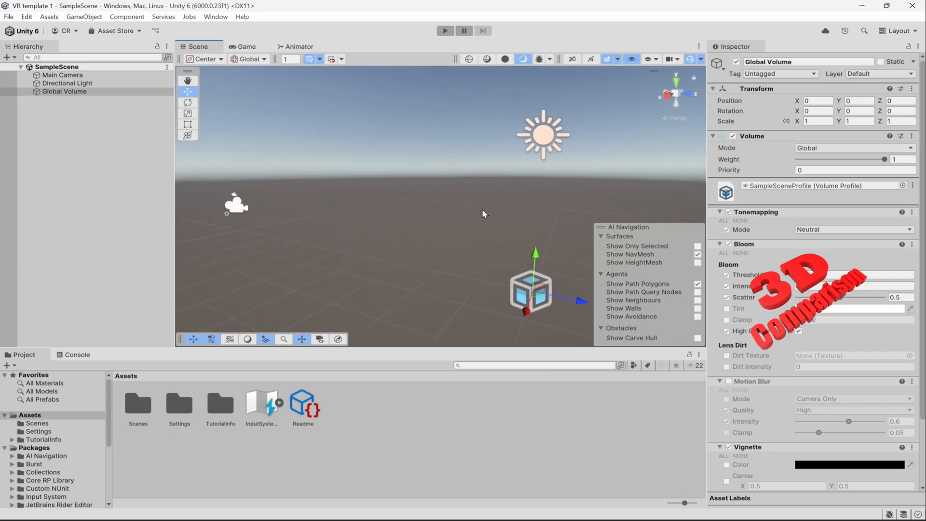
click(544, 137)
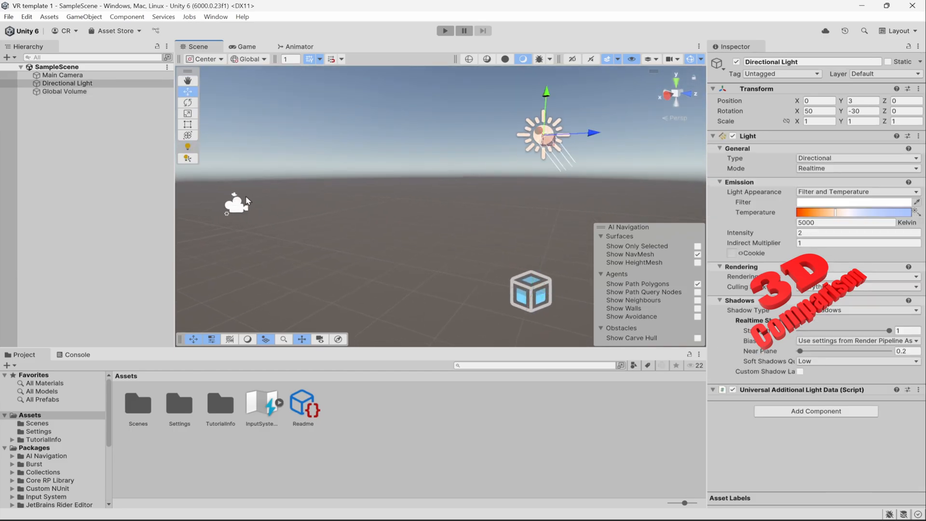
click(237, 205)
click(538, 284)
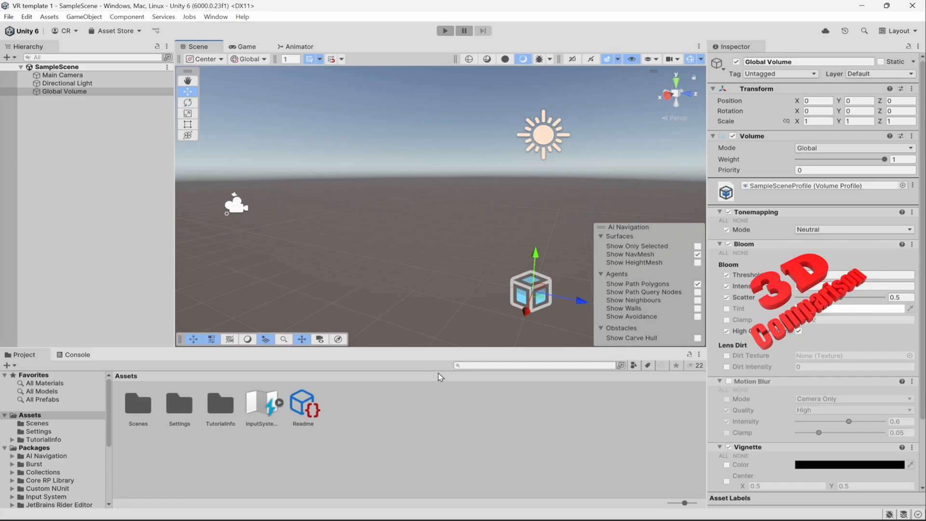
right_drag(461, 263, 488, 278)
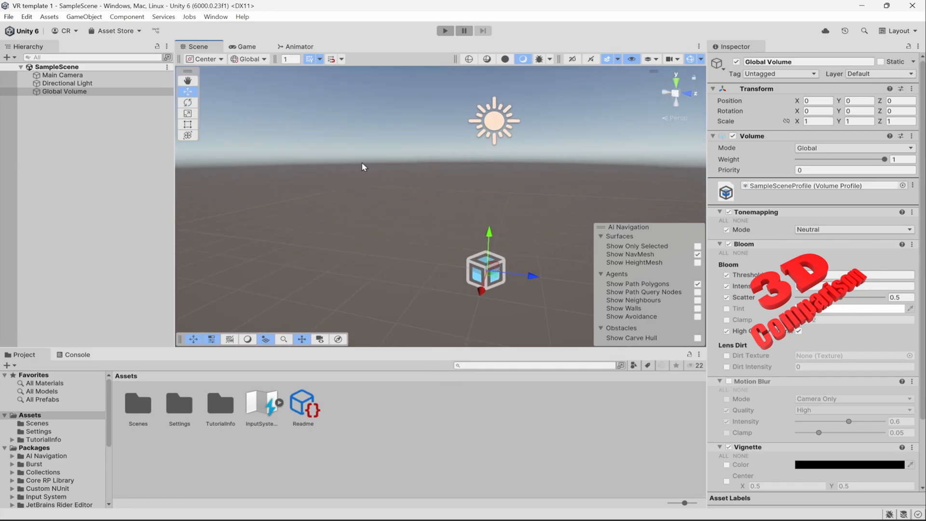
Open the Unity Asset Store website from the editor and search it for steamvr
click(215, 17)
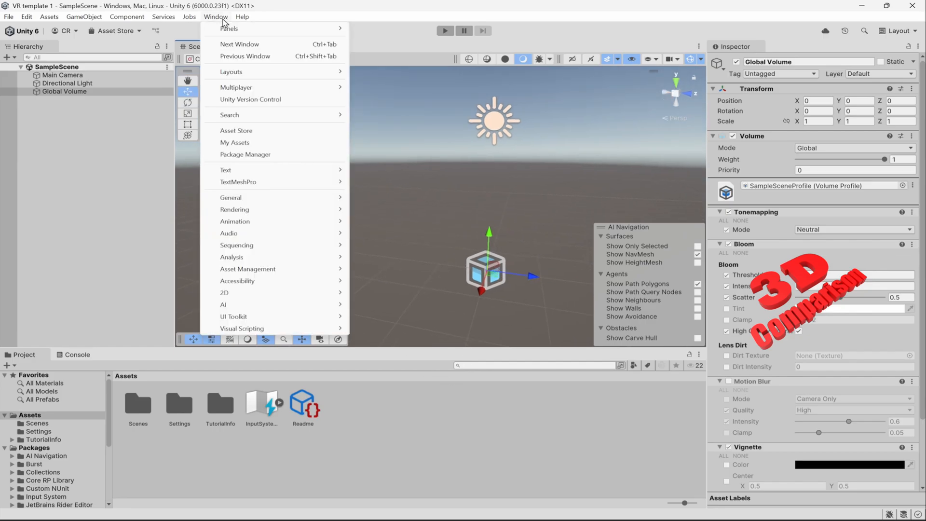
click(262, 134)
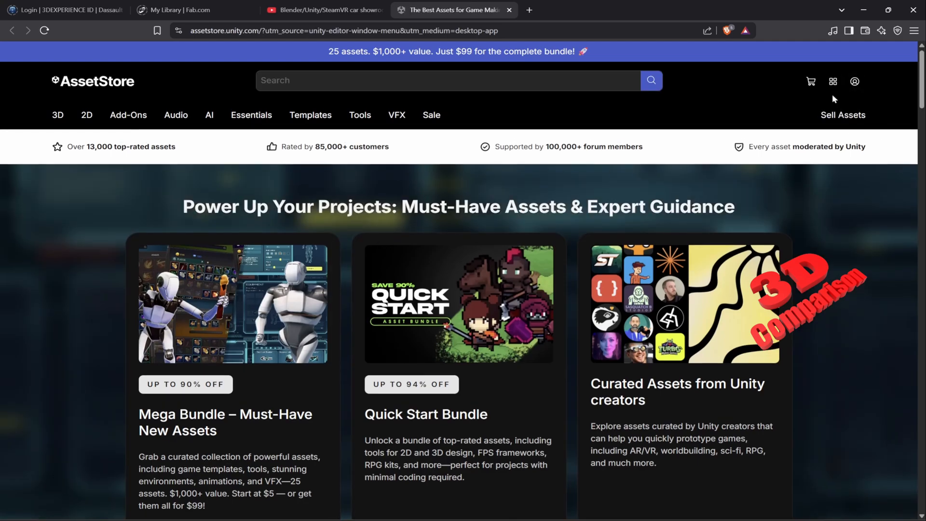
click(329, 81)
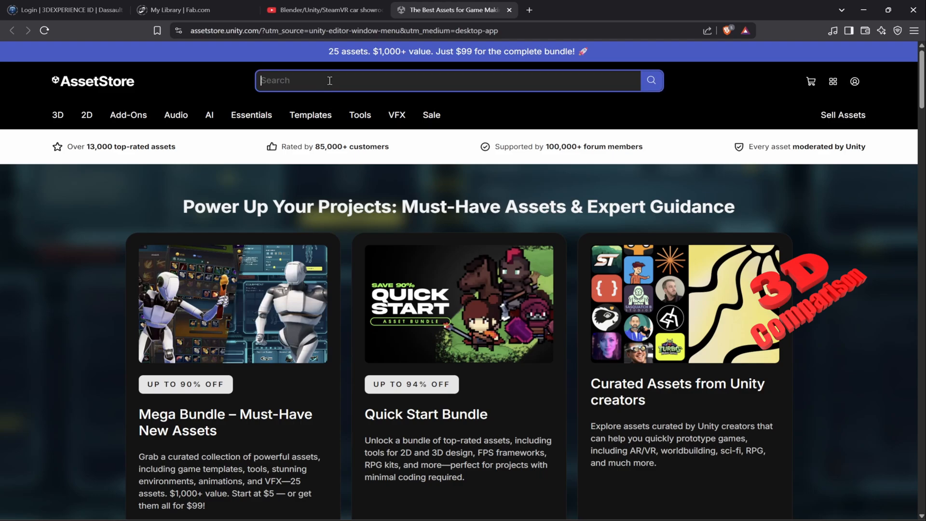
text(steamvr)
key(Return)
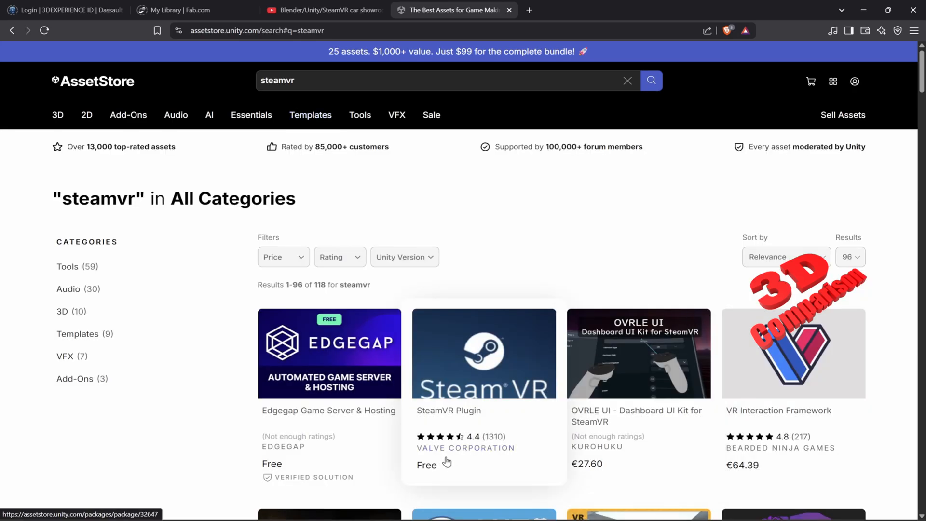
Open the free SteamVR Plugin listing by Valve Corporation and send it to the Package Manager in the Unity Editor
click(477, 382)
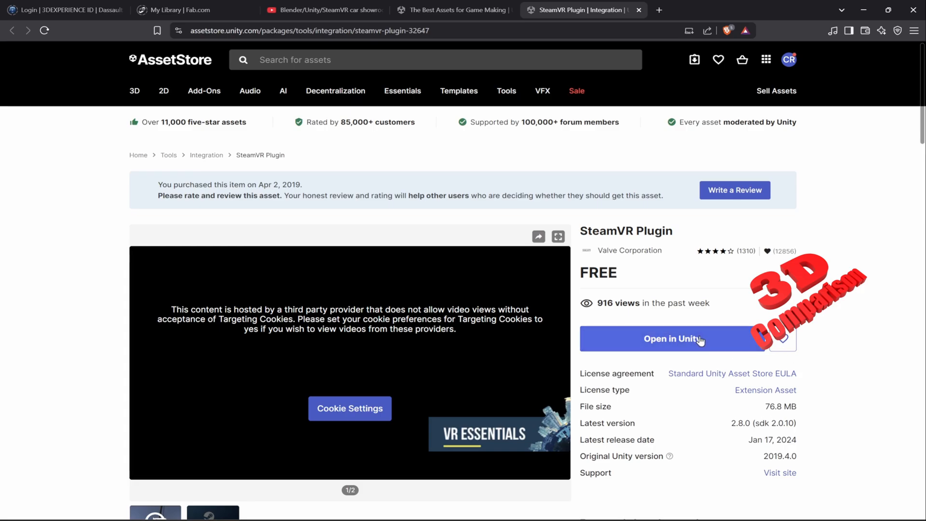
click(700, 339)
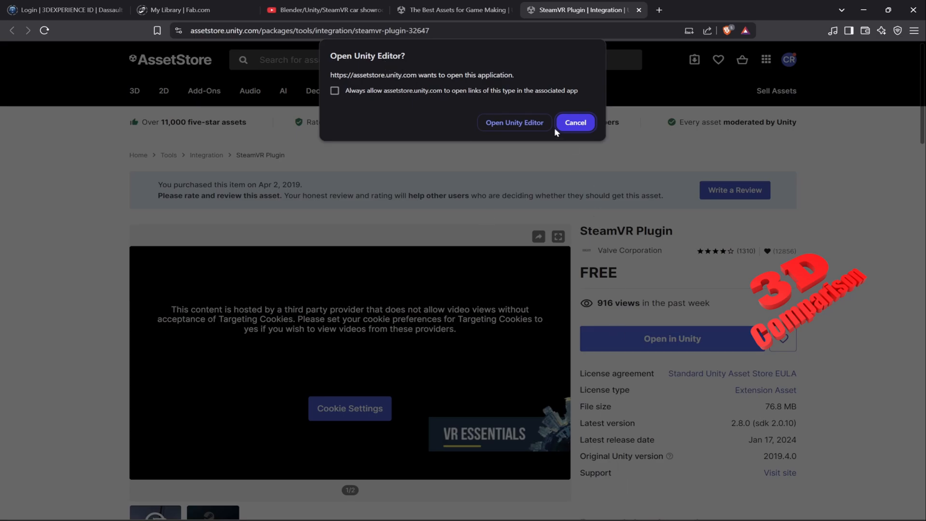
click(515, 122)
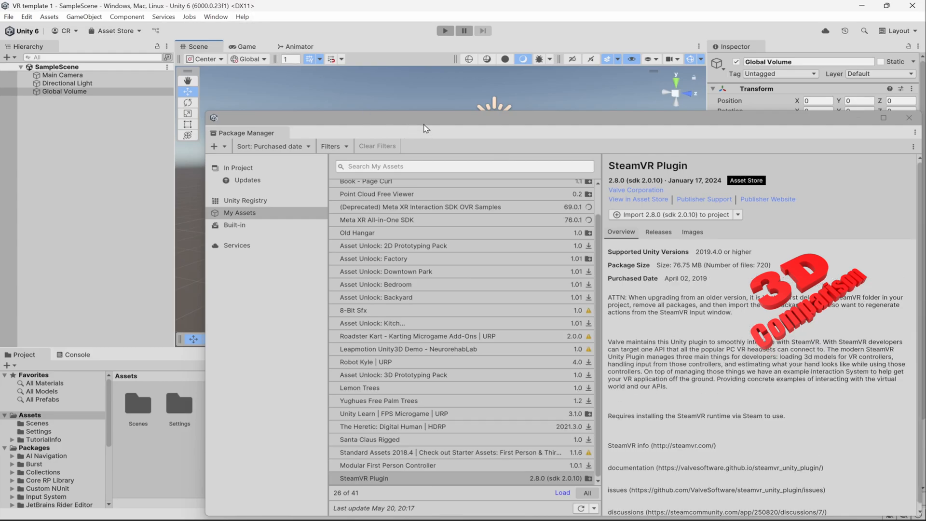
drag(422, 123, 327, 79)
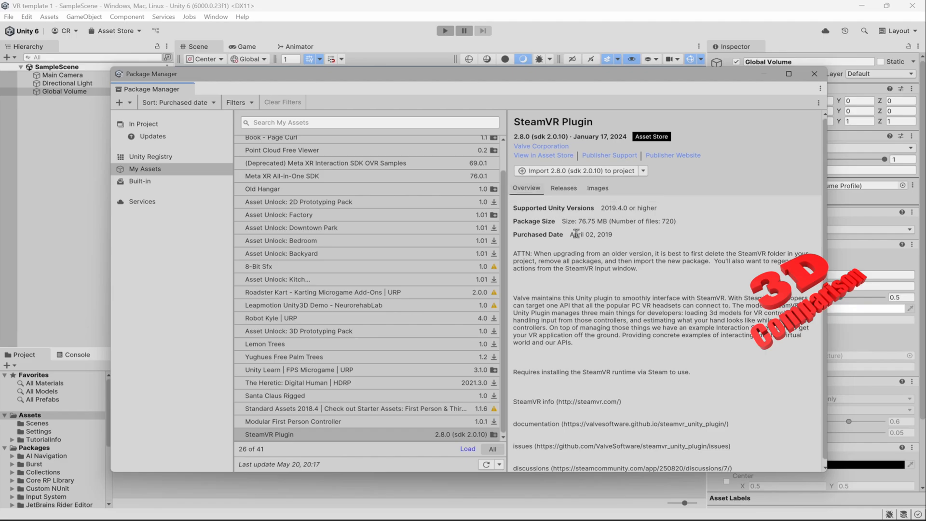
drag(613, 236, 545, 235)
click(642, 231)
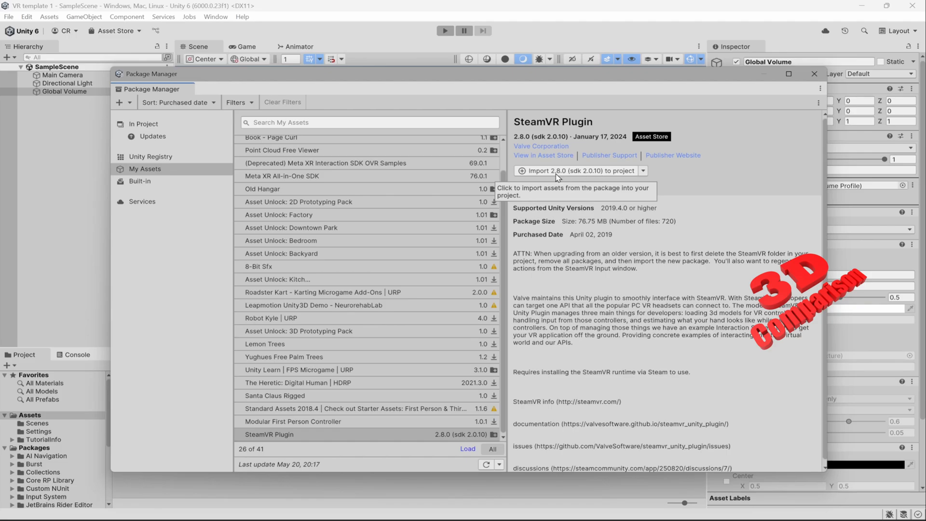
Import all files of the SteamVR Plugin 2.8.0 (sdk 2.0.10) package into the project
click(585, 173)
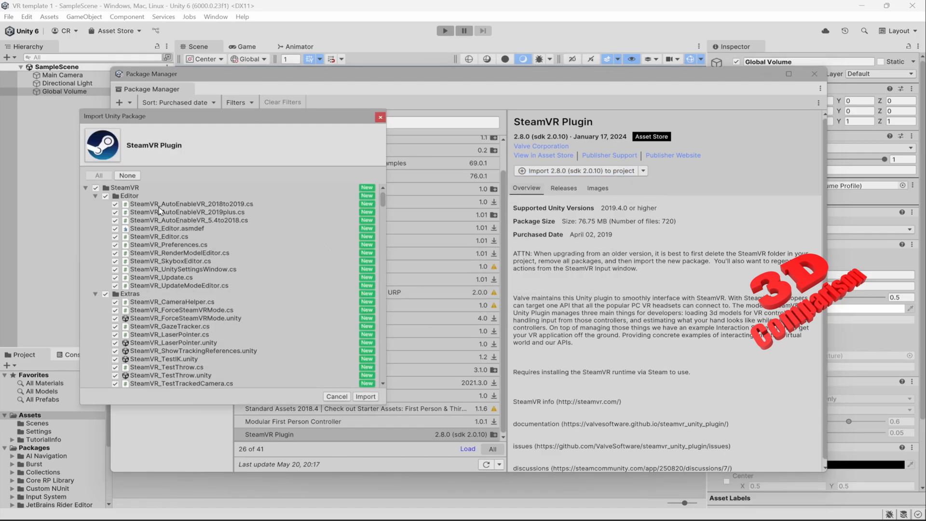
mouse_move(382, 198)
mouse_down()
mouse_move(398, 377)
mouse_move(390, 208)
mouse_up()
click(365, 396)
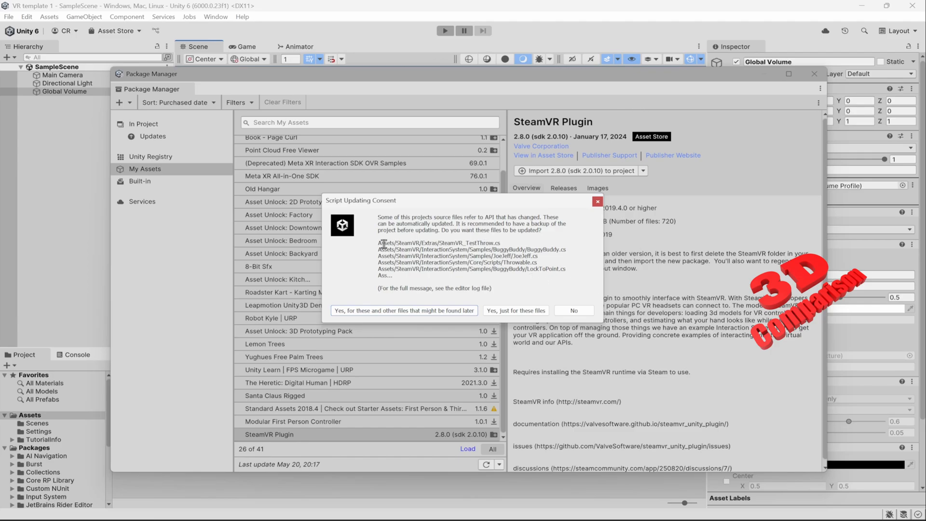
Review the listed SteamVR scripts and consent to automatic API updating for these and any other affected files
drag(379, 243, 561, 270)
click(561, 265)
drag(443, 243, 551, 259)
click(398, 313)
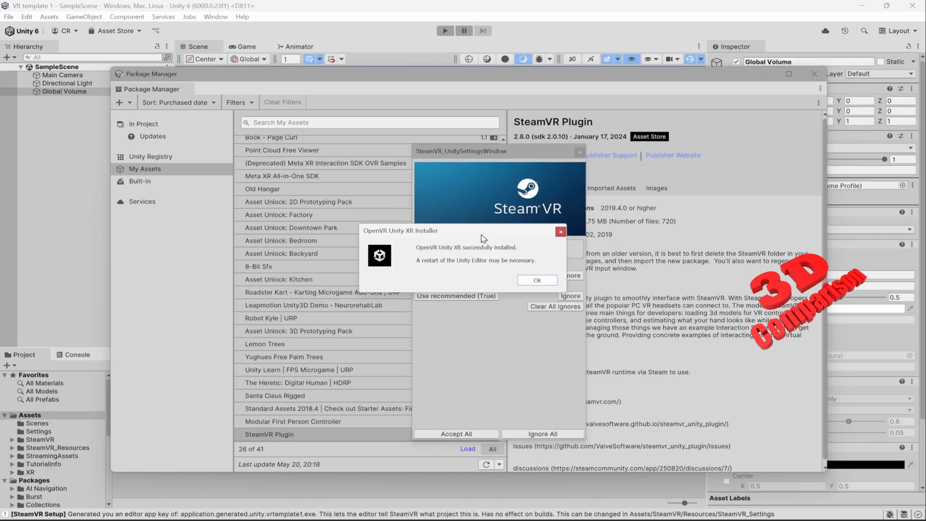
Read and acknowledge the OpenVR Unity XR installer notice, moving it clear of the SteamVR settings window
drag(482, 235, 709, 229)
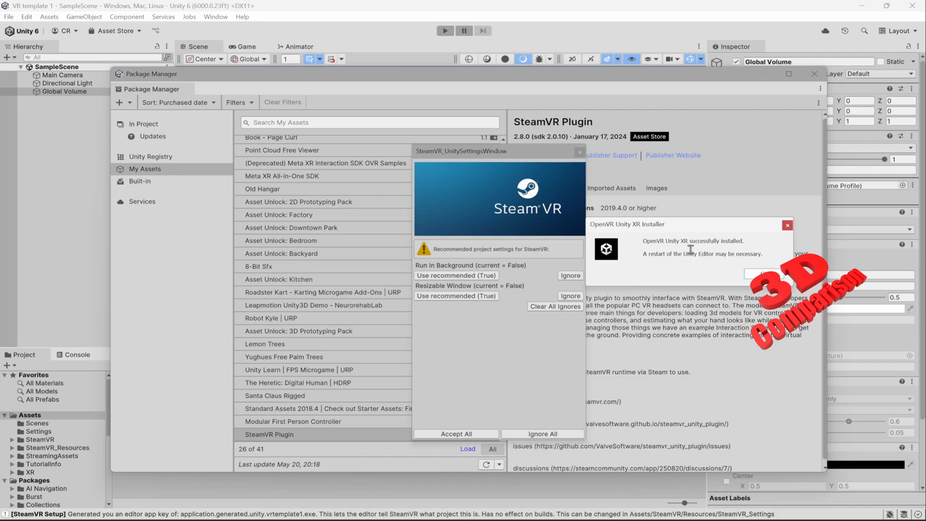
drag(681, 241, 746, 243)
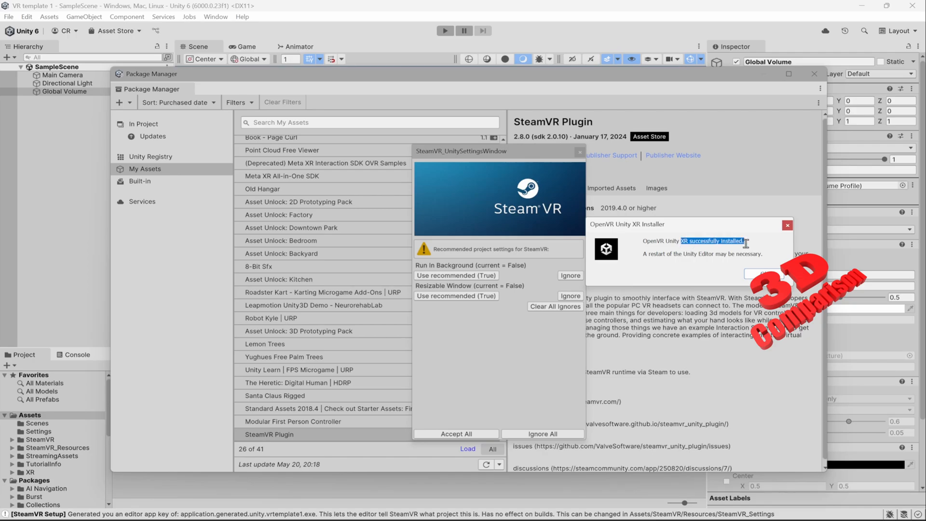
click(649, 253)
click(760, 274)
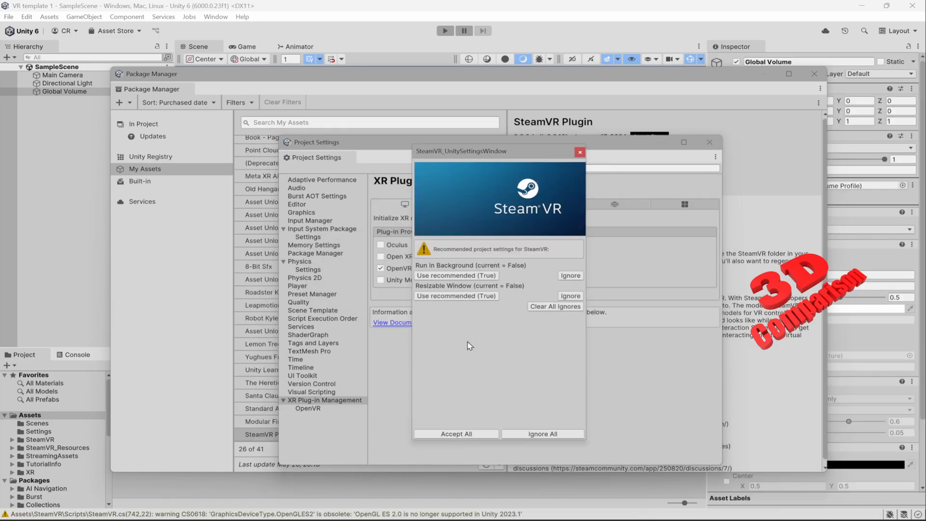
Accept all recommended SteamVR project settings and close the Project Settings and Package Manager windows
drag(503, 153, 579, 152)
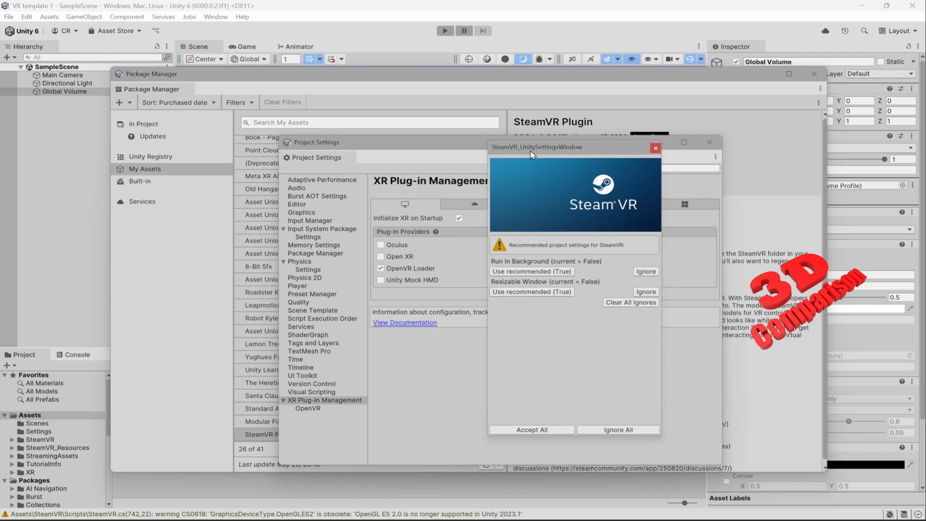
click(530, 431)
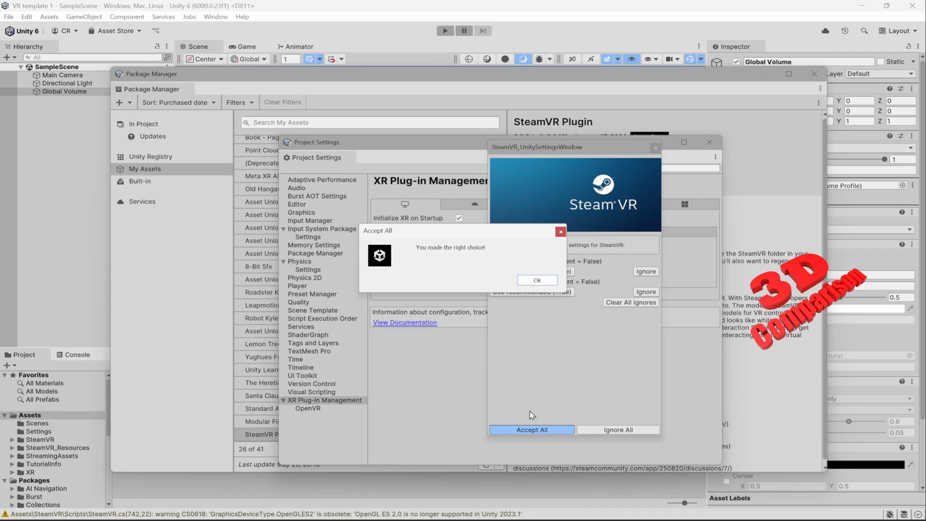
click(526, 280)
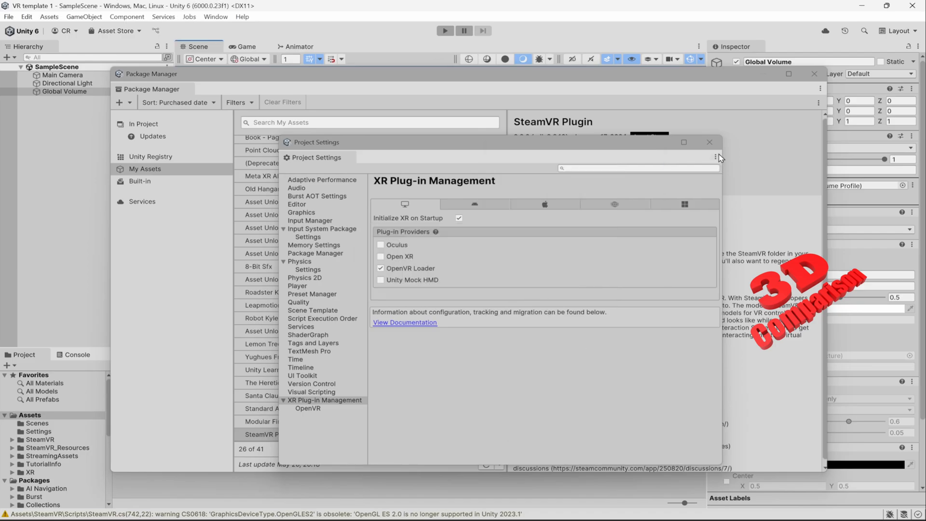
click(709, 141)
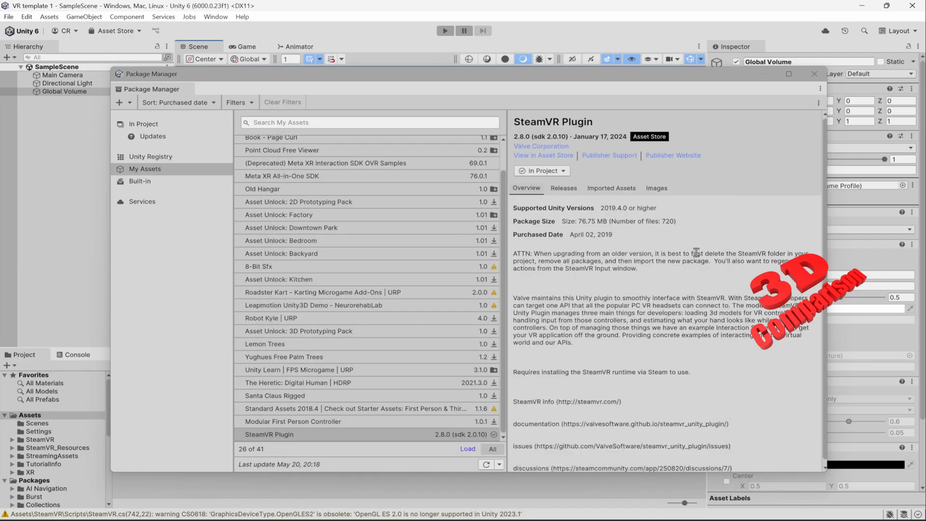
click(815, 76)
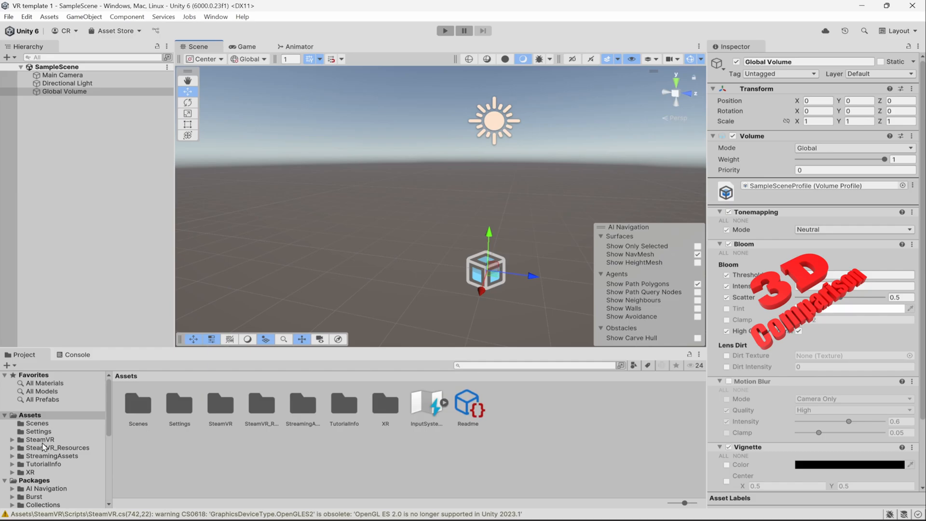
Collapse the Packages group and look through the imported SteamVR and SteamVR_Resources asset folders
click(4, 481)
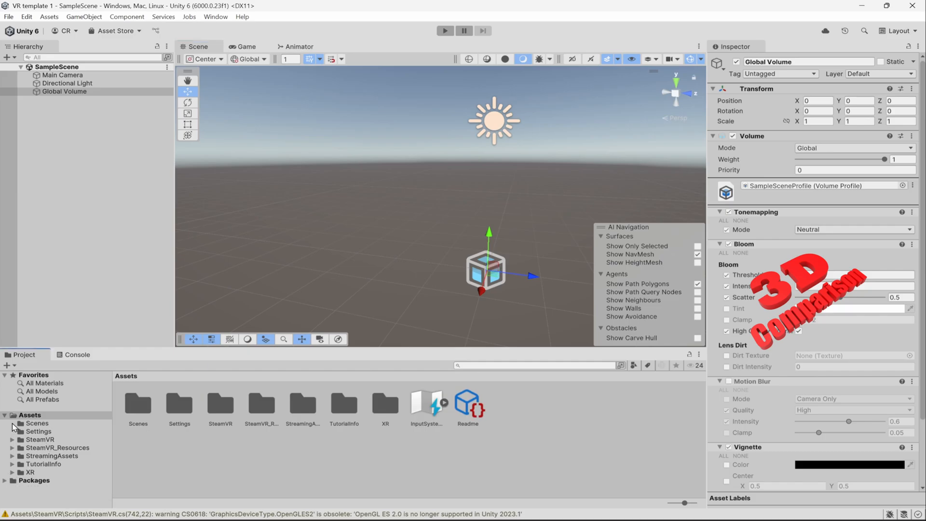
click(48, 439)
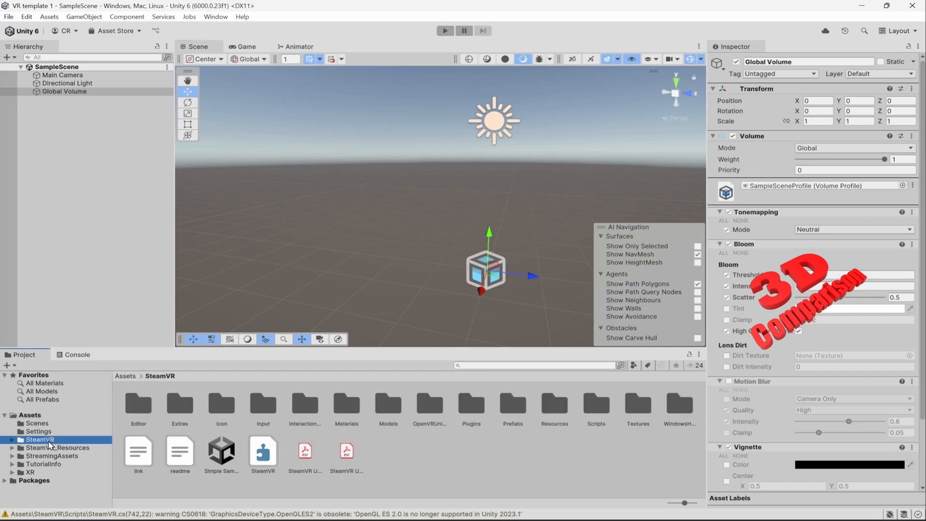
click(50, 448)
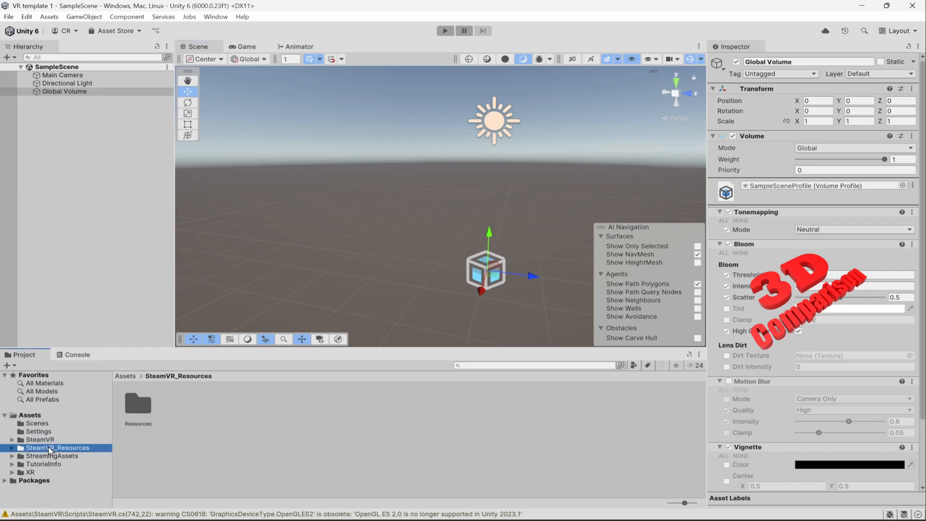
Search the project's Assets folder for "inter"
click(33, 416)
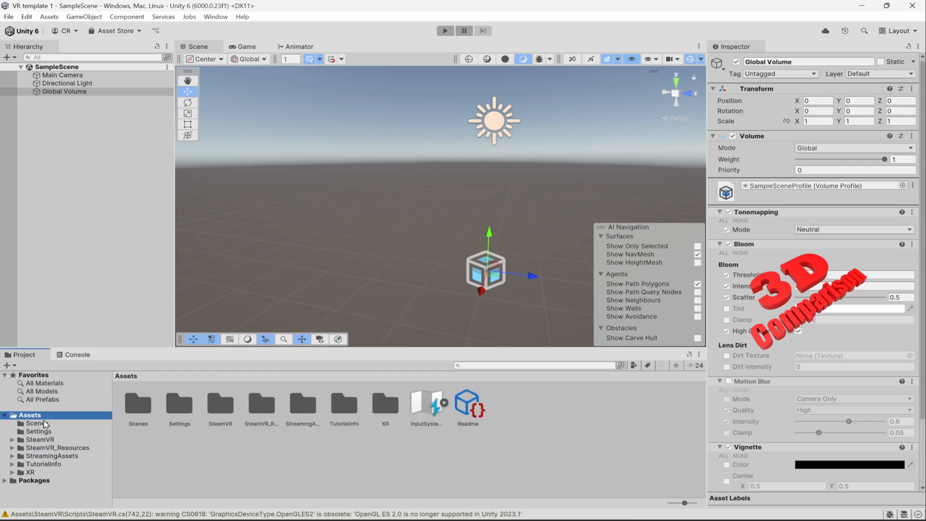
click(488, 365)
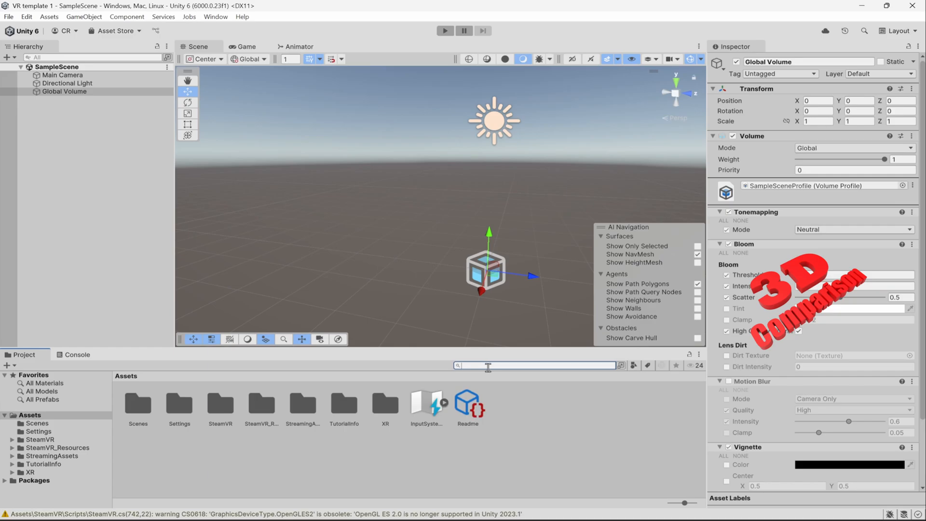
text(inter)
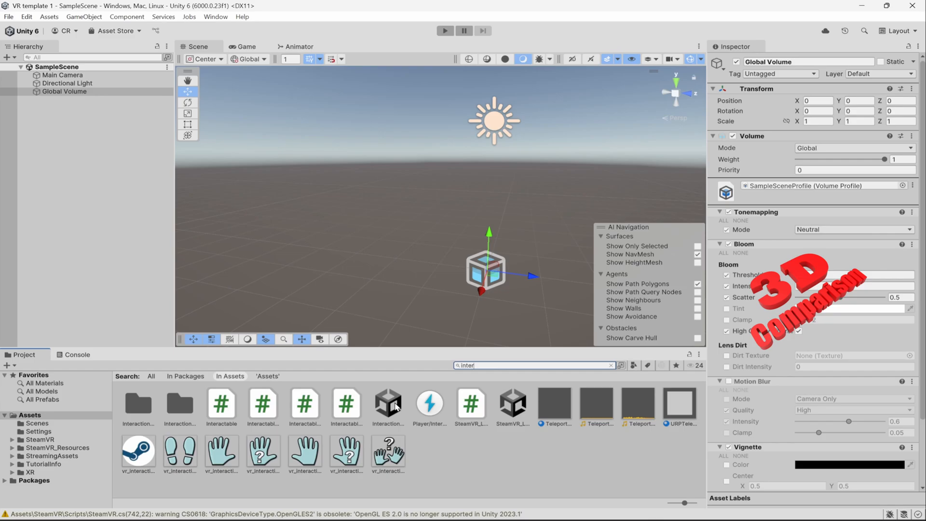
View the SteamVR Plugin in My Assets and check its latest version and release date on its Asset Store page in the browser
click(216, 17)
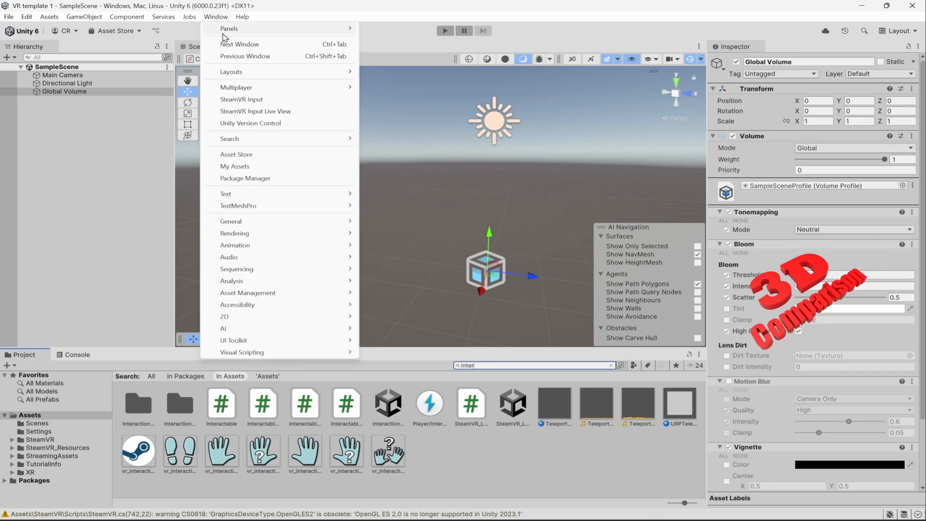
click(236, 166)
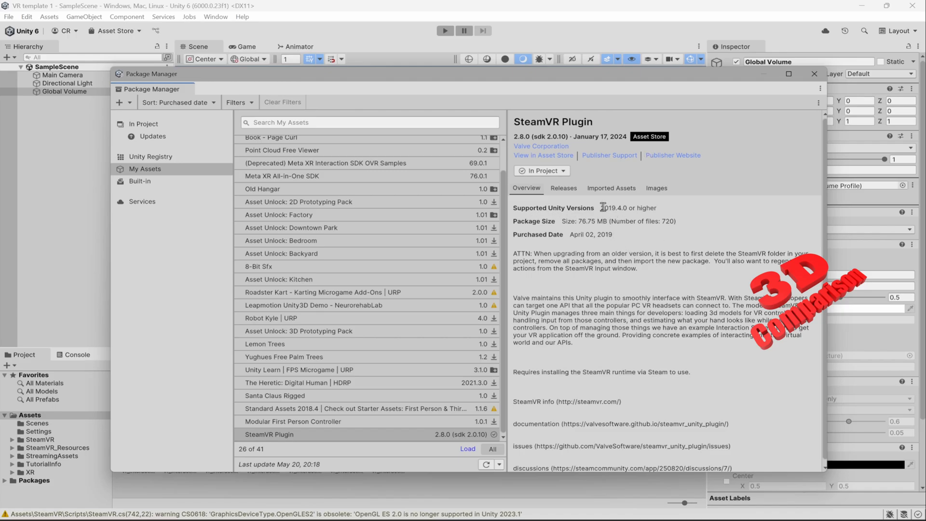
mouse_move(603, 208)
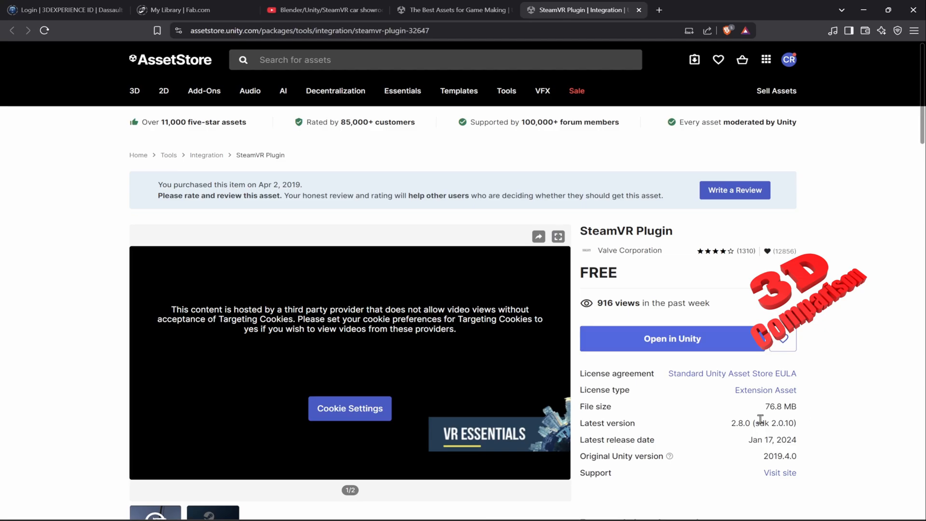
drag(584, 423, 757, 423)
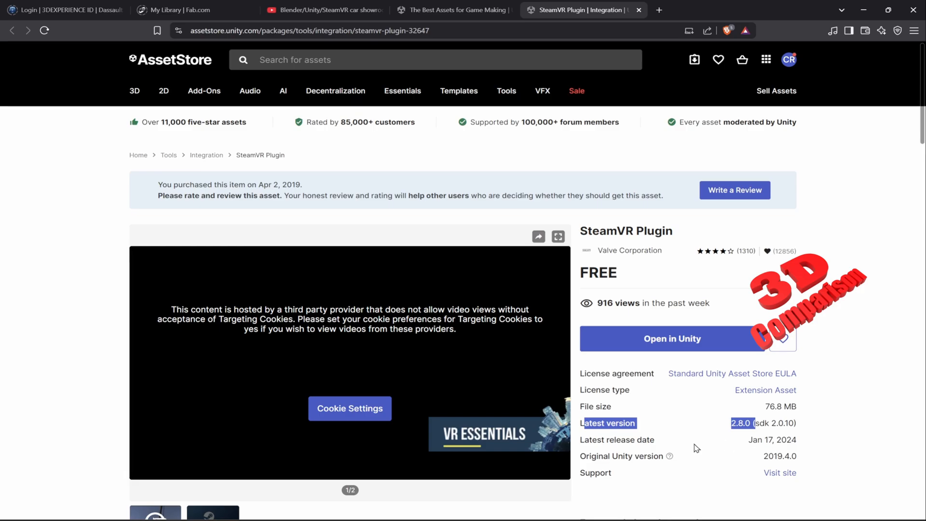
drag(750, 441, 801, 443)
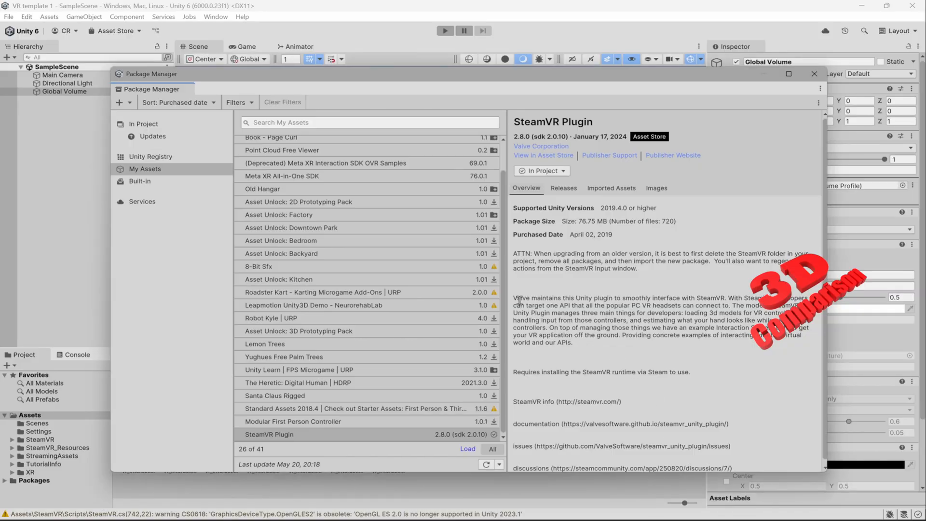
Read the SteamVR Plugin description about PC VR headset support and getting a VR application started, and close the Package Manager
drag(516, 300, 622, 299)
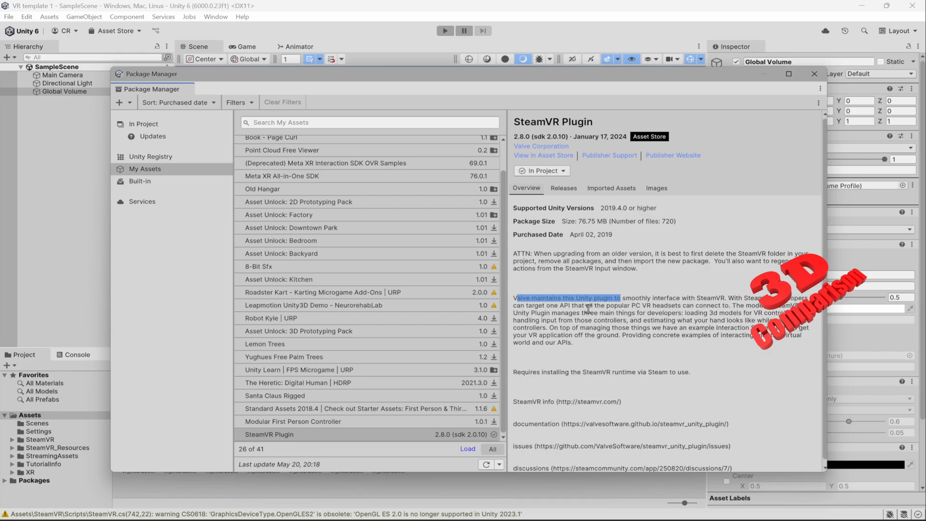
drag(594, 307, 682, 306)
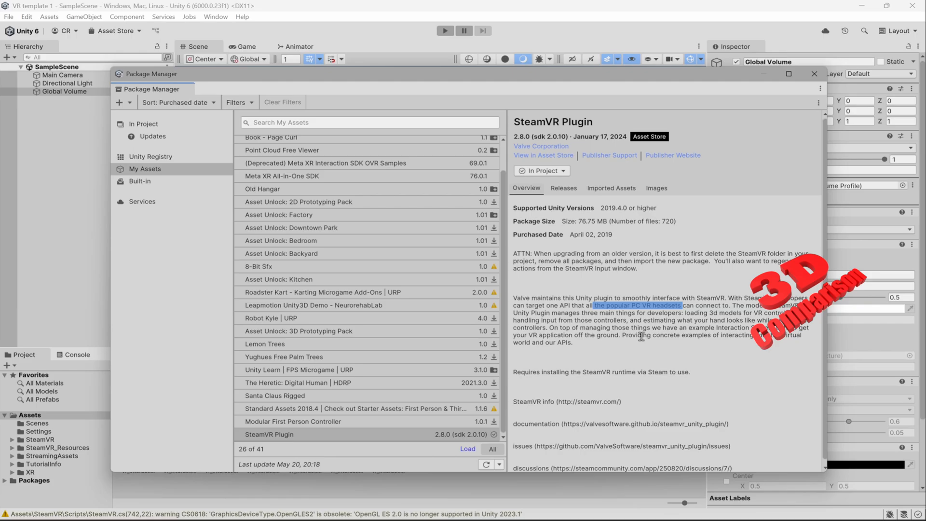
drag(528, 335, 609, 333)
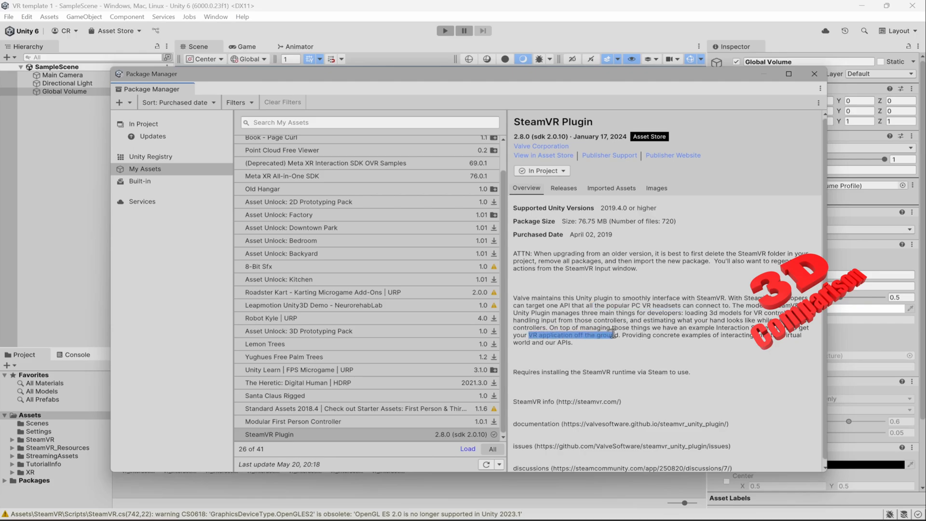
click(662, 348)
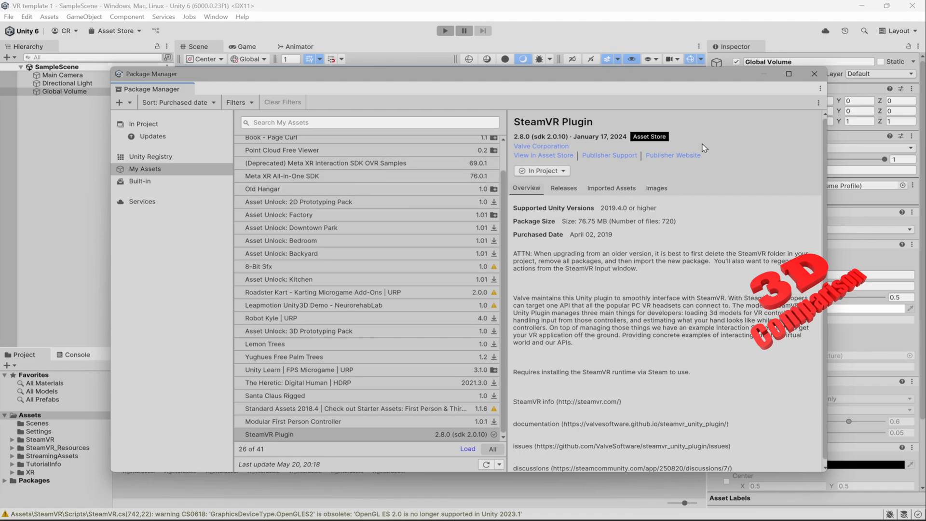
click(814, 74)
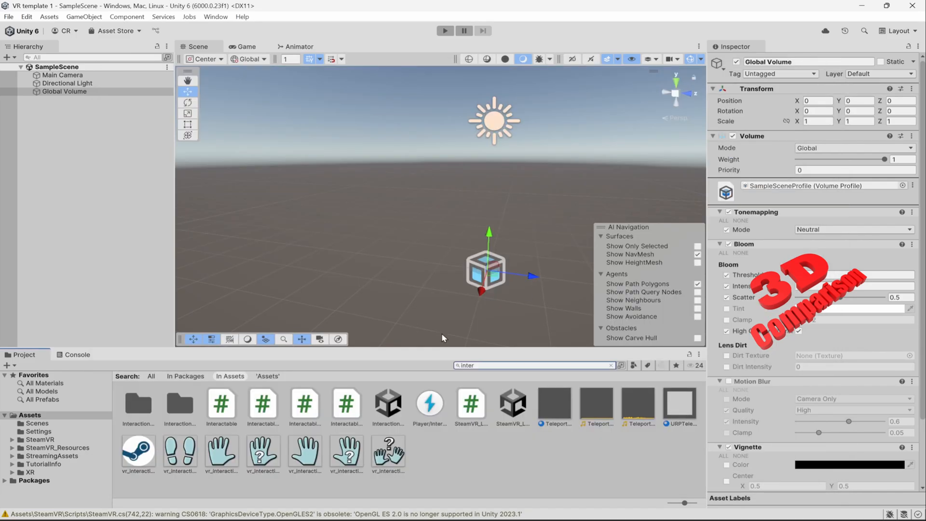
Open the Interactions_Example sample scene and inspect its floor, Circular Drive text and the area around the Player
double_click(389, 406)
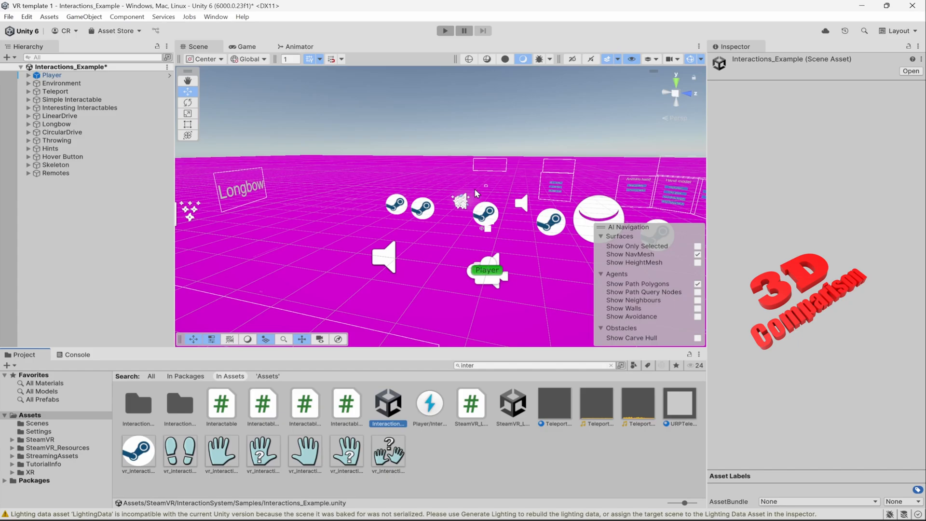
right_drag(539, 228, 464, 264)
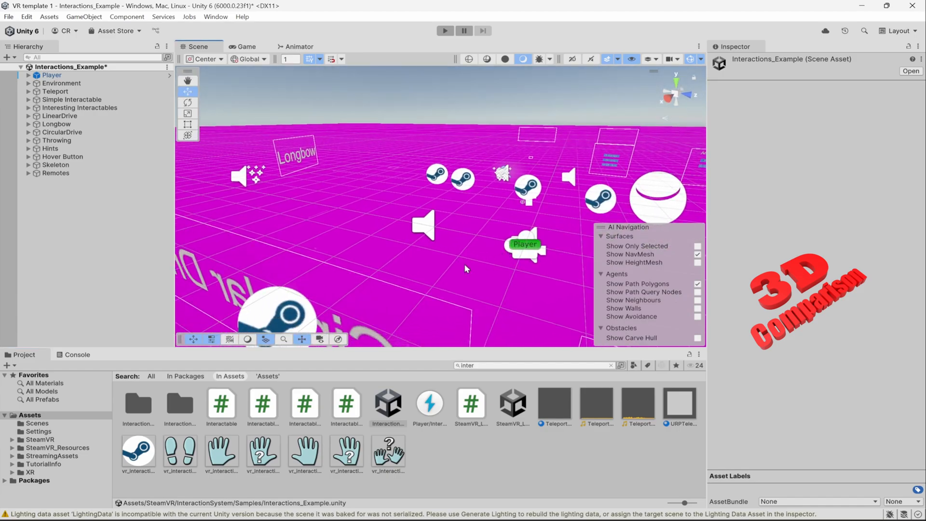
click(441, 266)
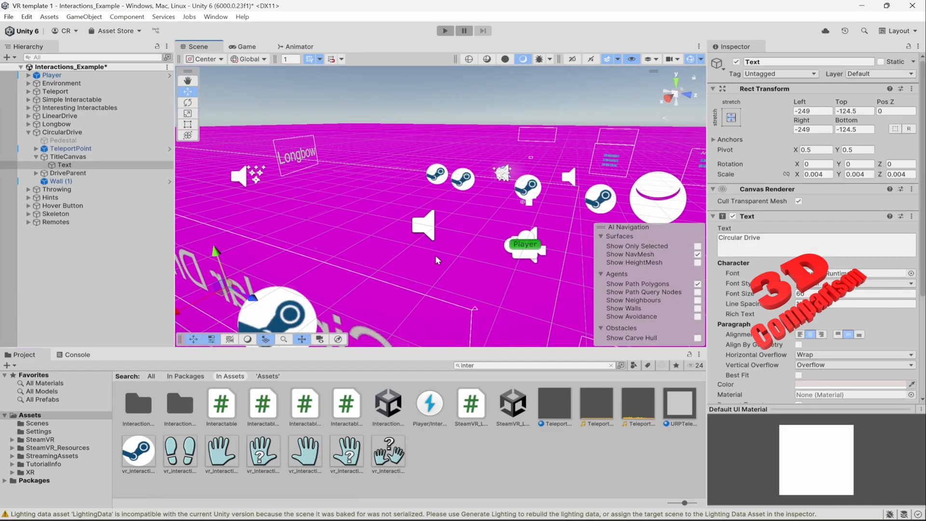
right_drag(437, 261, 372, 252)
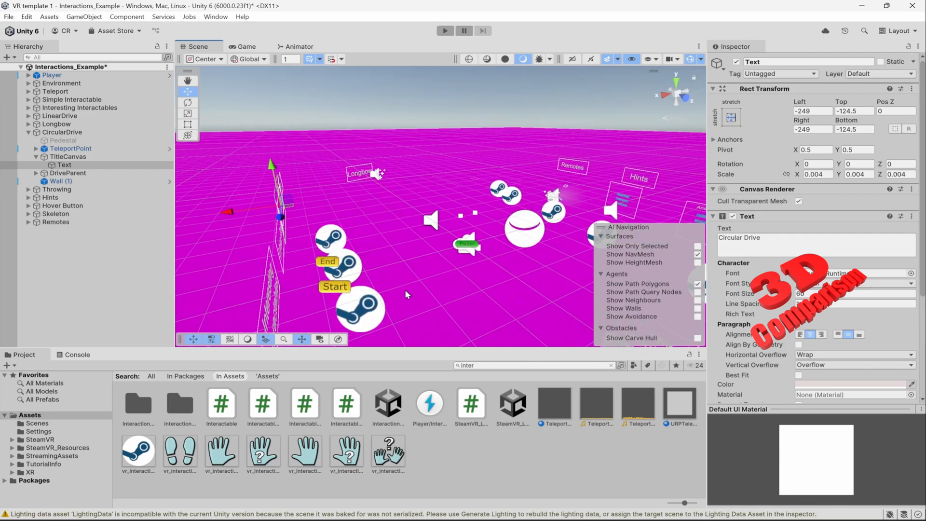
click(404, 251)
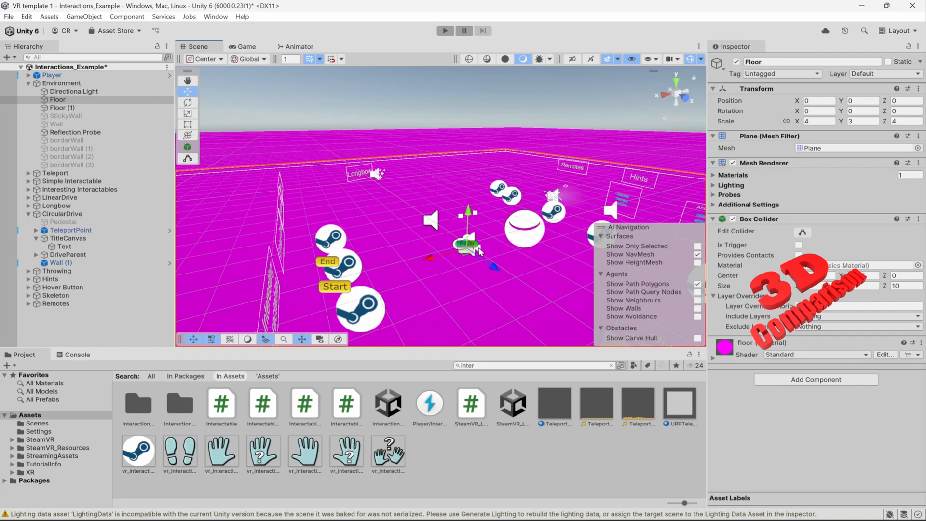
scroll(494, 277, up, 3)
alt+drag(494, 278, 460, 281)
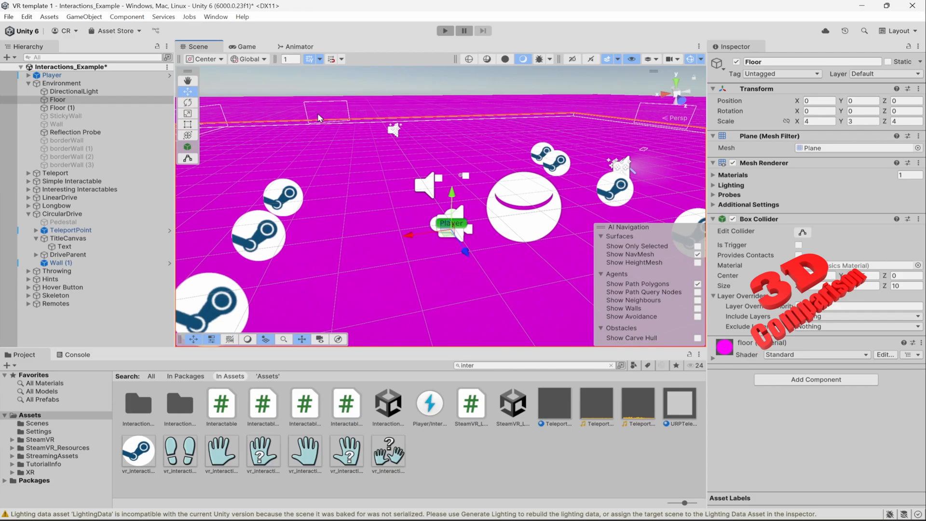
Open the Render Pipeline Converter for Built-in to URP and enable its Material Upgrade converter
click(218, 18)
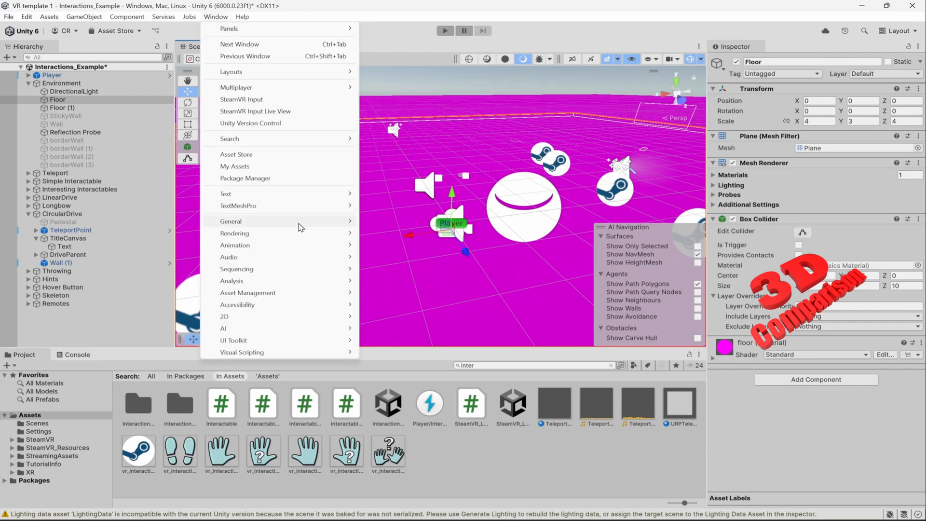
mouse_move(300, 233)
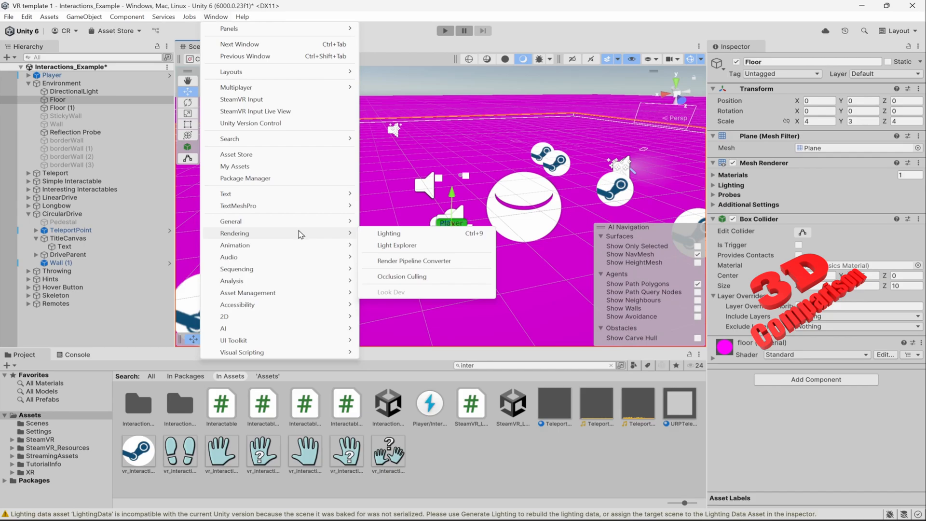
click(465, 268)
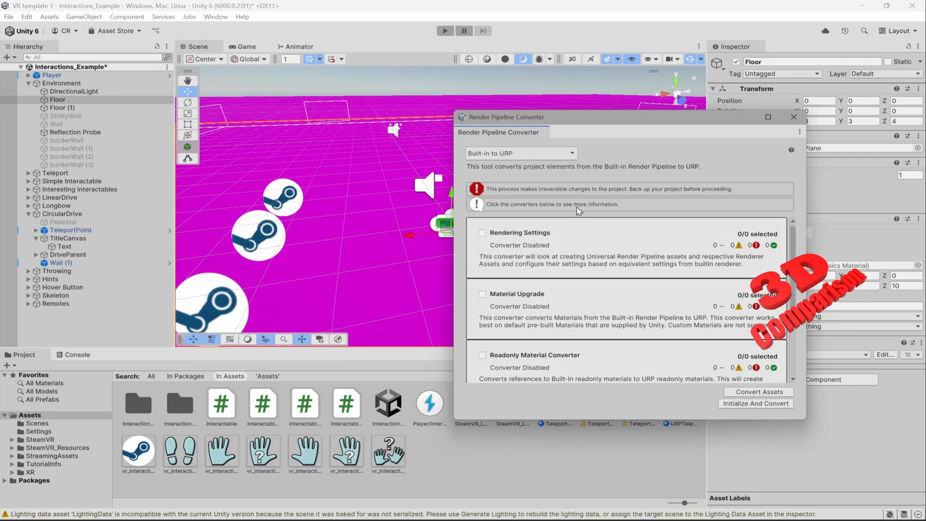
drag(603, 127, 556, 95)
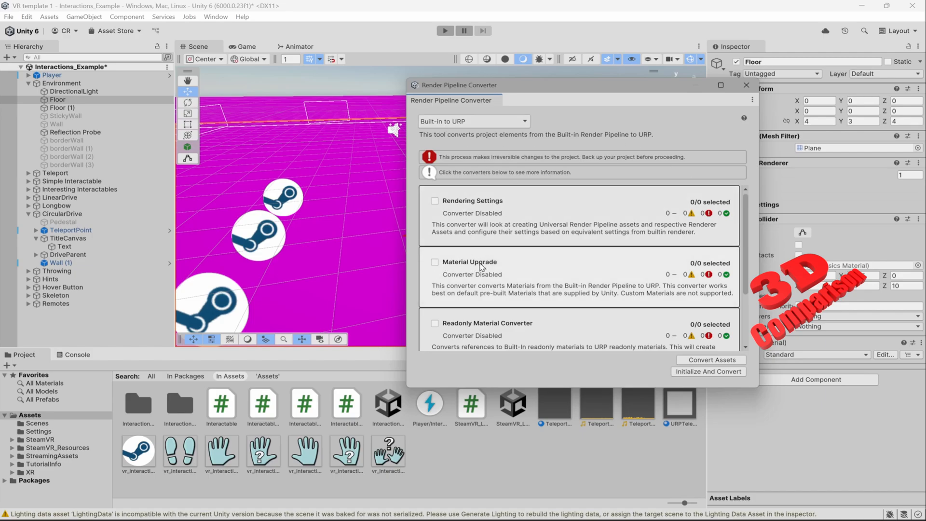
click(434, 261)
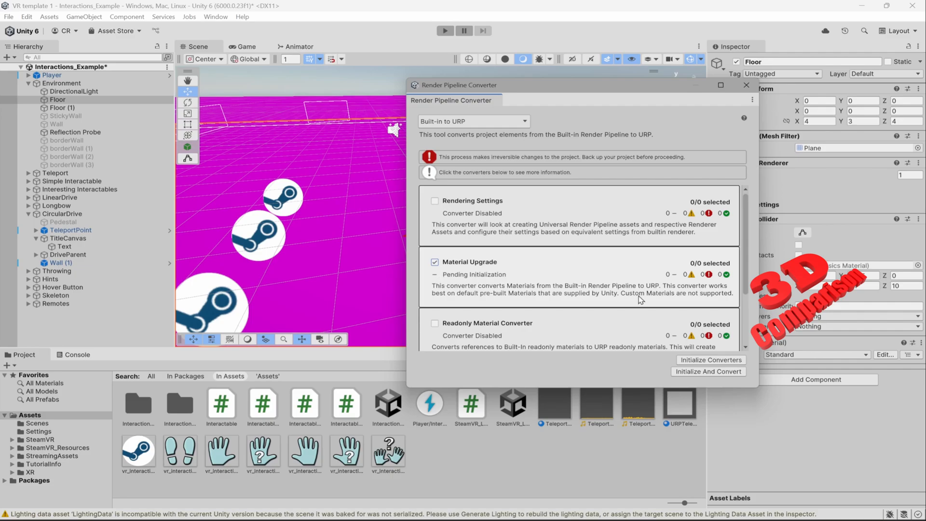
Initialize the Material Upgrade converter, saving the current scene to continue, and convert the project materials to URP
click(726, 361)
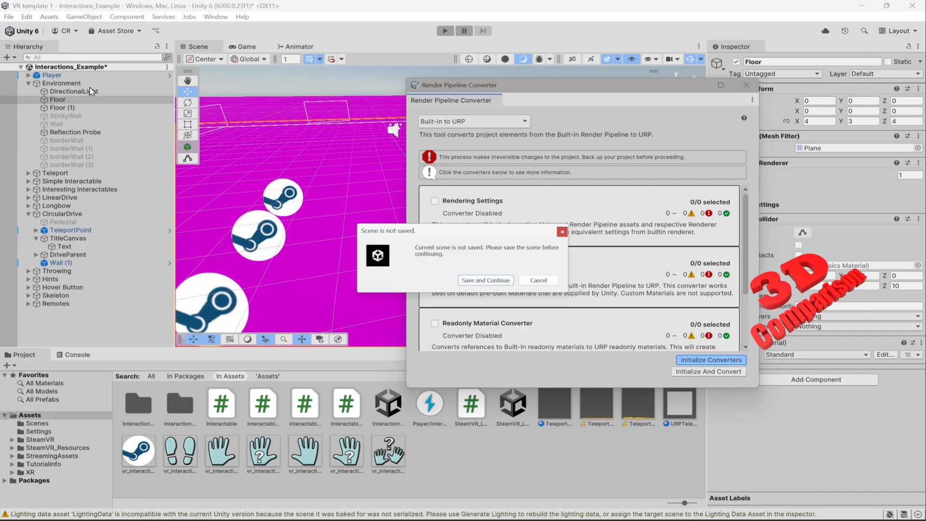
click(486, 281)
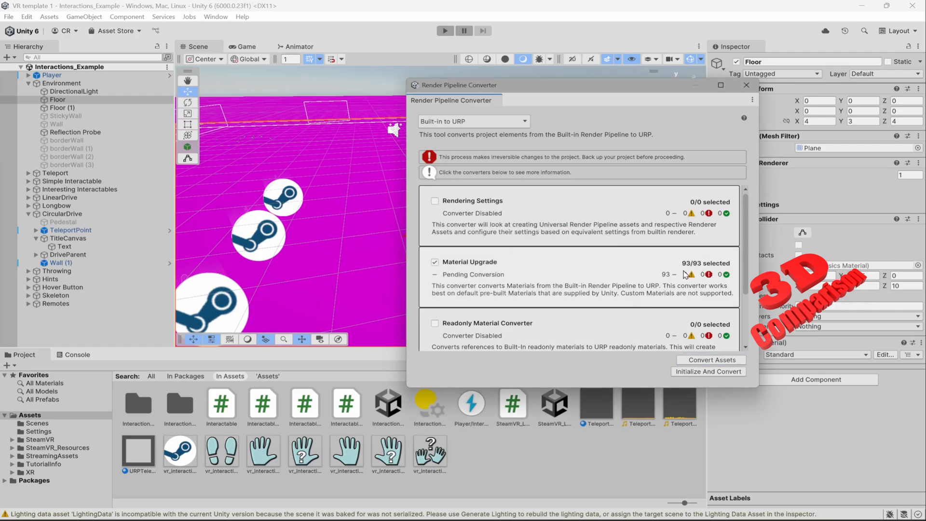
click(709, 371)
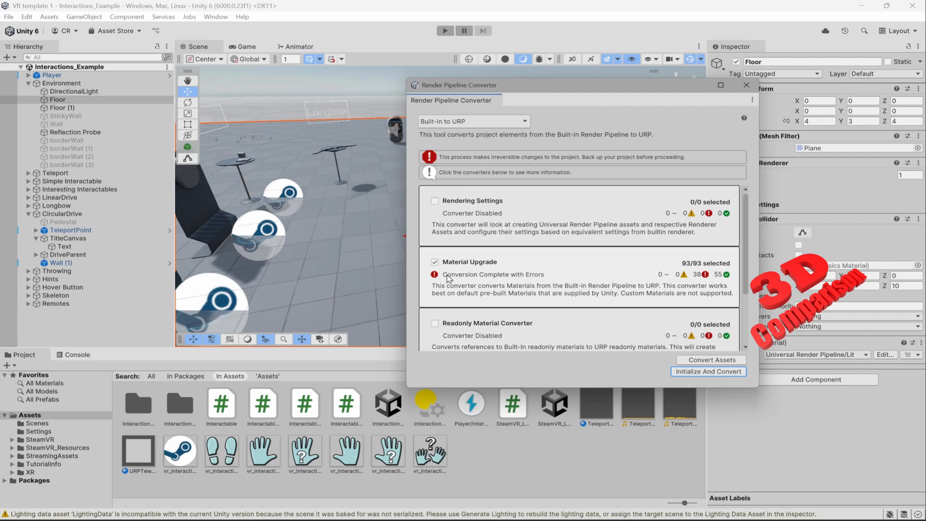
Review the conversion status of each material in the Material Upgrade list and close the Render Pipeline Converter
click(516, 281)
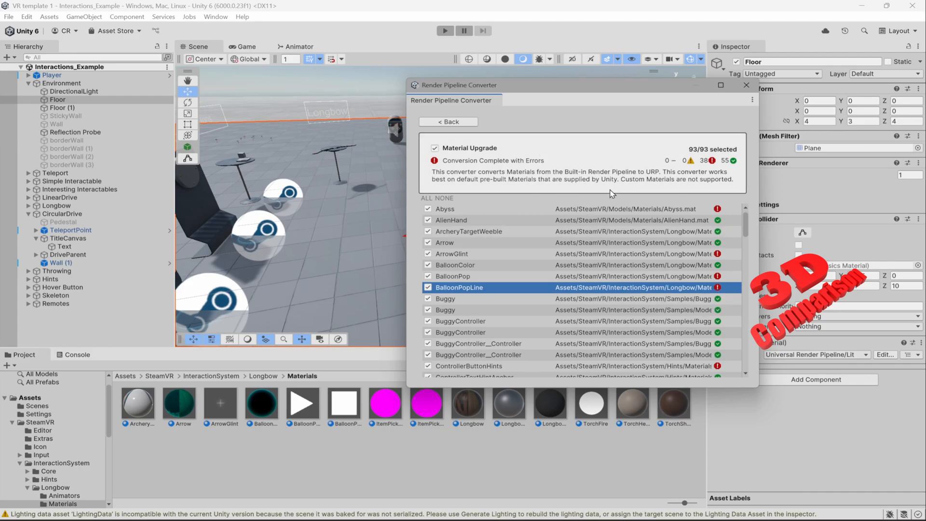
scroll(657, 261, down, 8)
scroll(657, 265, down, 10)
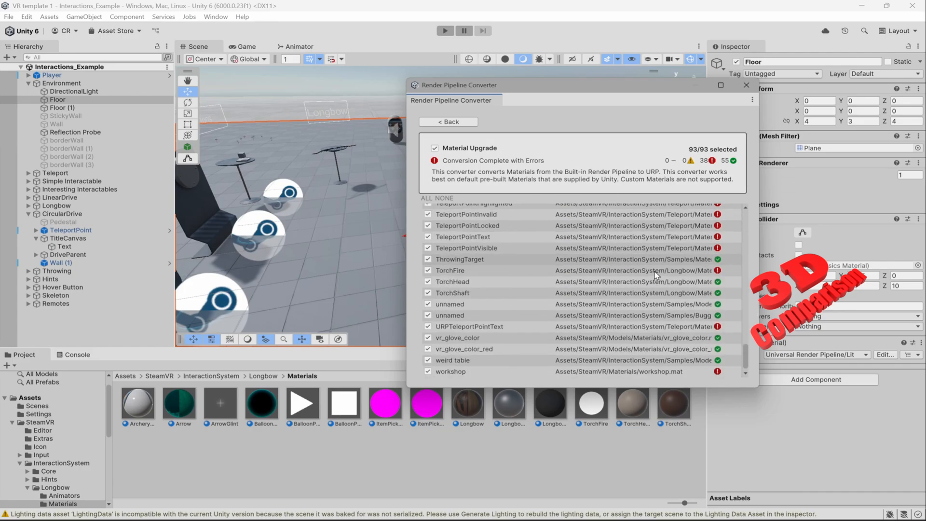
scroll(657, 274, up, 18)
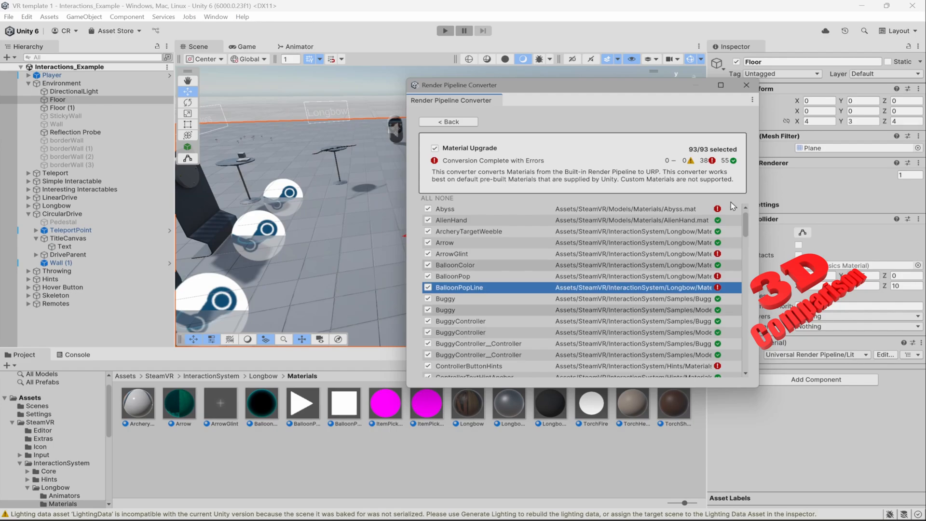
click(746, 86)
Examine the converted scene around the Buttons and Longbow stations, selecting the button on the round table and viewing the overall layout
right_drag(555, 216, 403, 205)
key(w)
key(s)
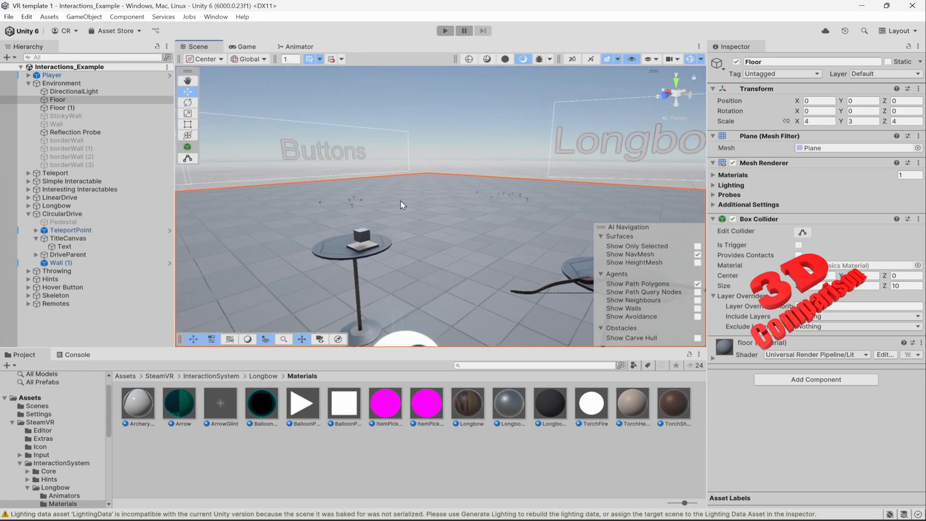
click(368, 246)
right_drag(368, 246, 528, 265)
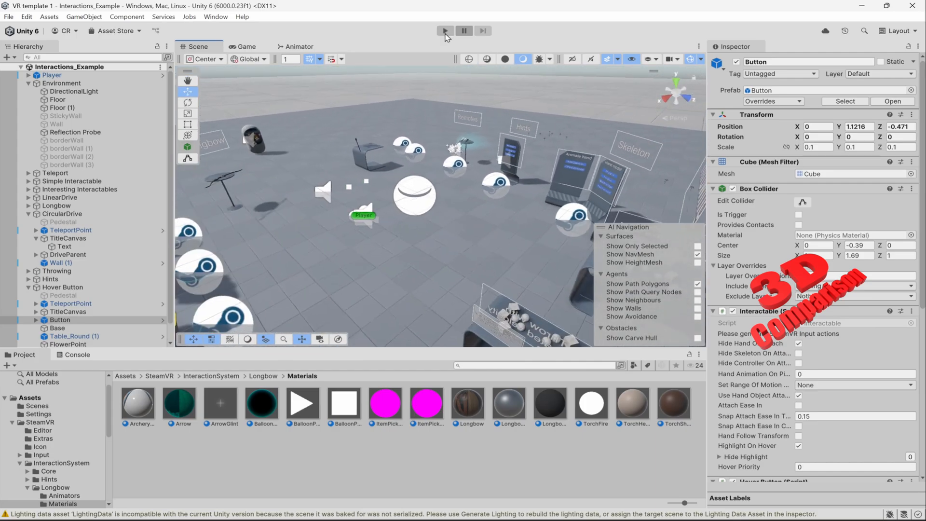
Run the Interactions_Example scene in Play mode and lower the system volume
click(445, 34)
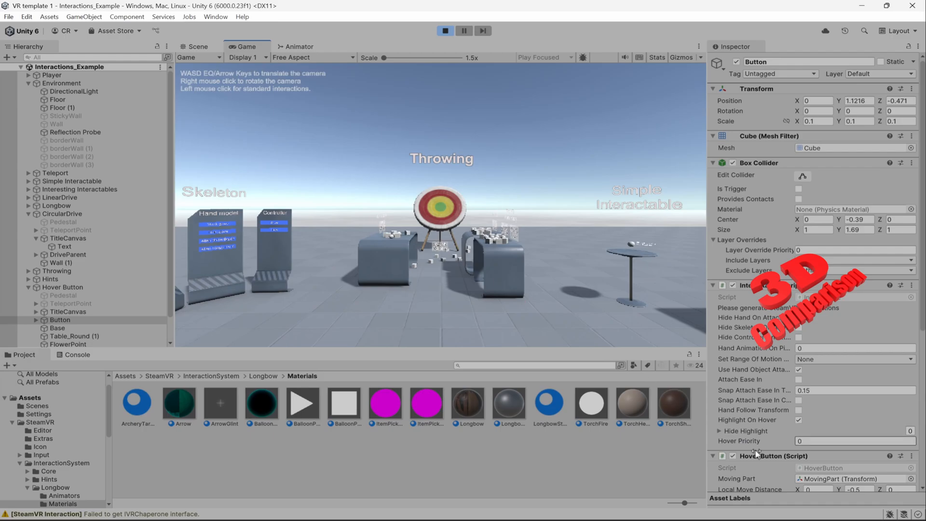
click(856, 520)
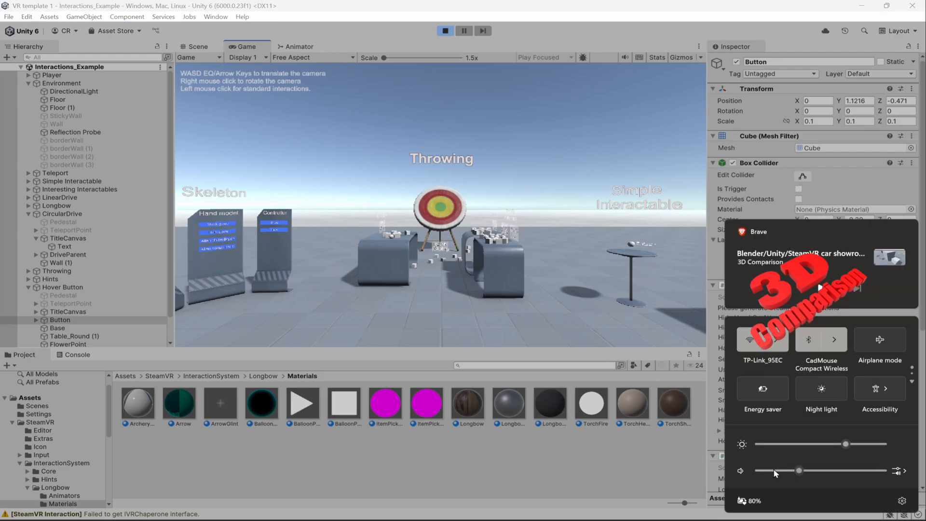
drag(798, 472, 767, 474)
click(551, 140)
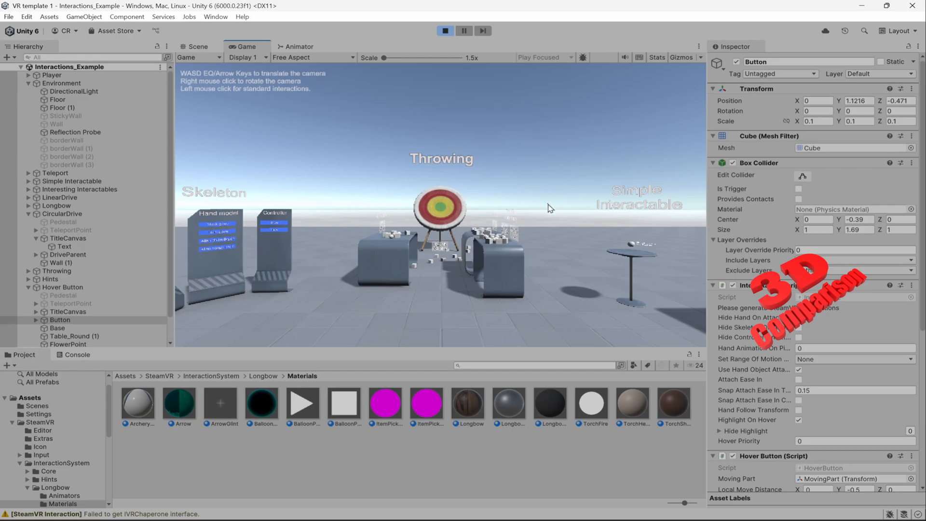
Move the camera to the Remotes station and test grabbing and moving the buggy
right_drag(550, 204, 525, 226)
key(w)
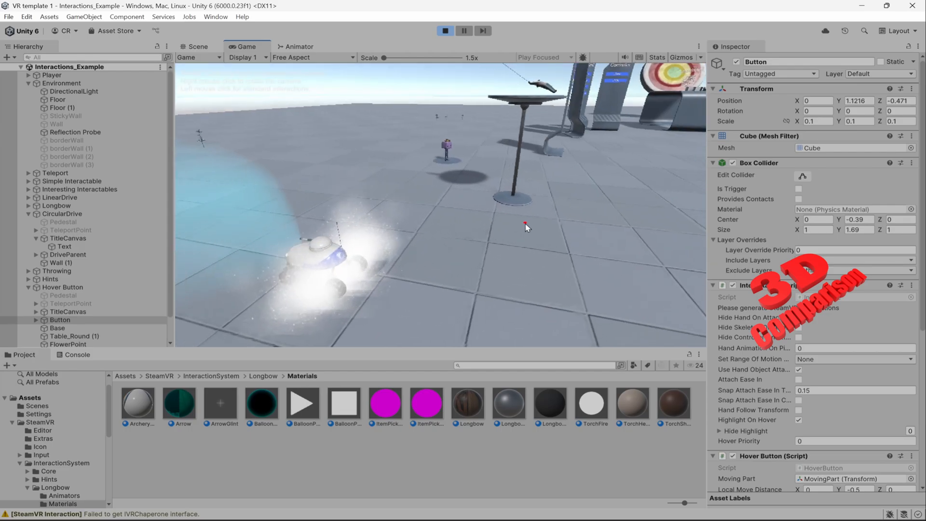
drag(361, 250, 506, 155)
key(s)
right_drag(502, 170, 505, 153)
key(w)
mouse_move(506, 153)
mouse_down()
mouse_move(548, 125)
mouse_move(519, 162)
mouse_up()
right_drag(519, 162, 512, 167)
key(w)
Keep testing the buggy near the Remotes table and inspect its wheels, dust and light effects up close
drag(512, 166, 525, 161)
right_drag(513, 167, 525, 161)
drag(525, 161, 516, 172)
right_drag(525, 161, 517, 171)
mouse_move(516, 171)
mouse_down()
mouse_move(489, 178)
mouse_move(502, 195)
mouse_move(500, 163)
mouse_move(493, 191)
mouse_move(475, 193)
mouse_move(432, 238)
mouse_move(436, 260)
mouse_up()
right_drag(461, 276, 383, 273)
key(w)
key(s)
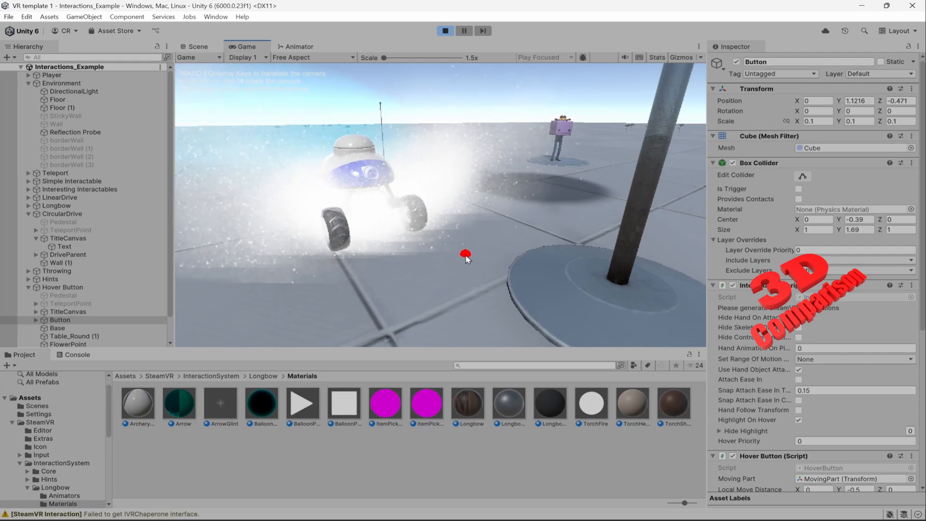
Lift the buggy above the floor, view it from a distance, and stop Play mode
right_drag(467, 256, 503, 256)
key(s)
drag(520, 203, 511, 179)
right_drag(512, 179, 601, 185)
key(s)
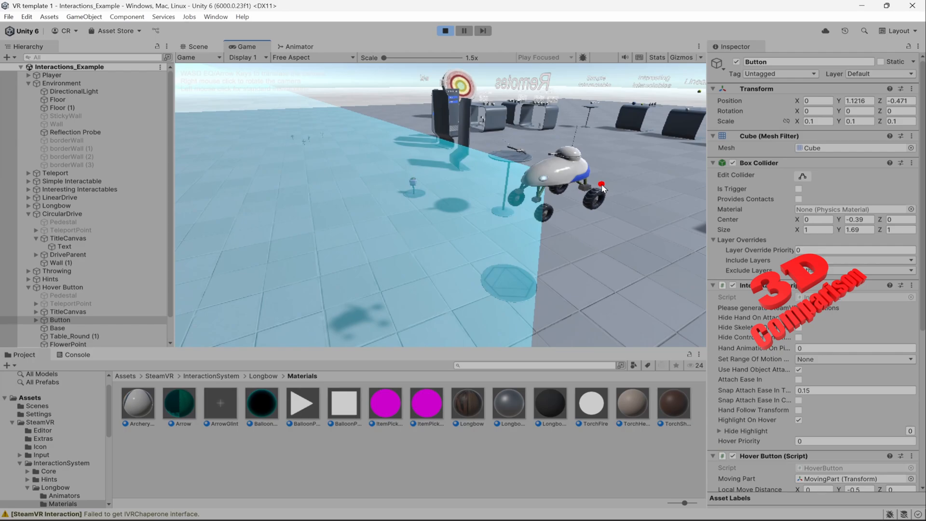
key(d)
right_drag(603, 189, 534, 193)
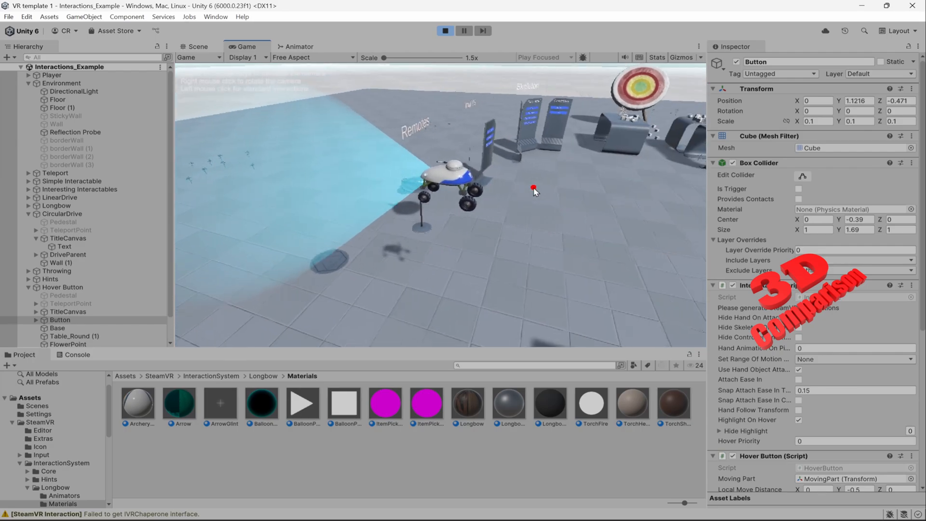
click(446, 31)
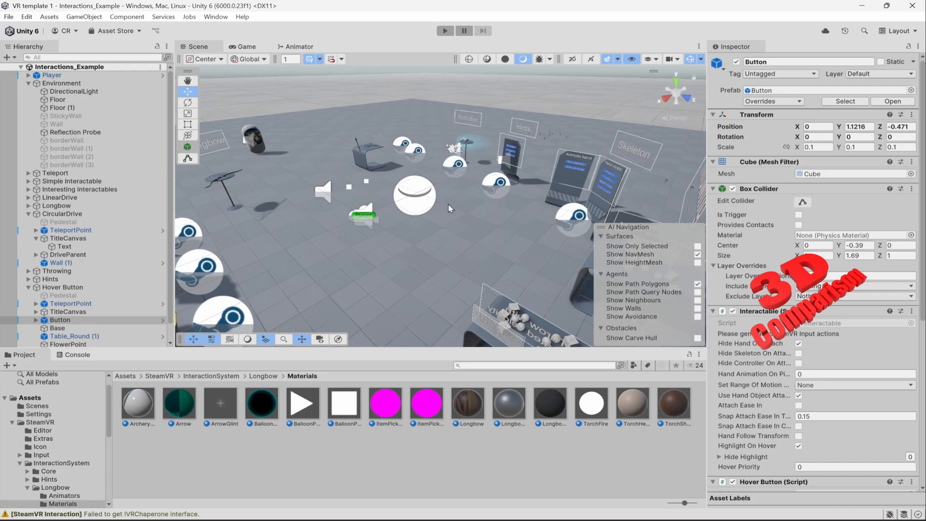
Select the Player object, expand its children in the hierarchy and inspect it up close in the Scene view
click(368, 219)
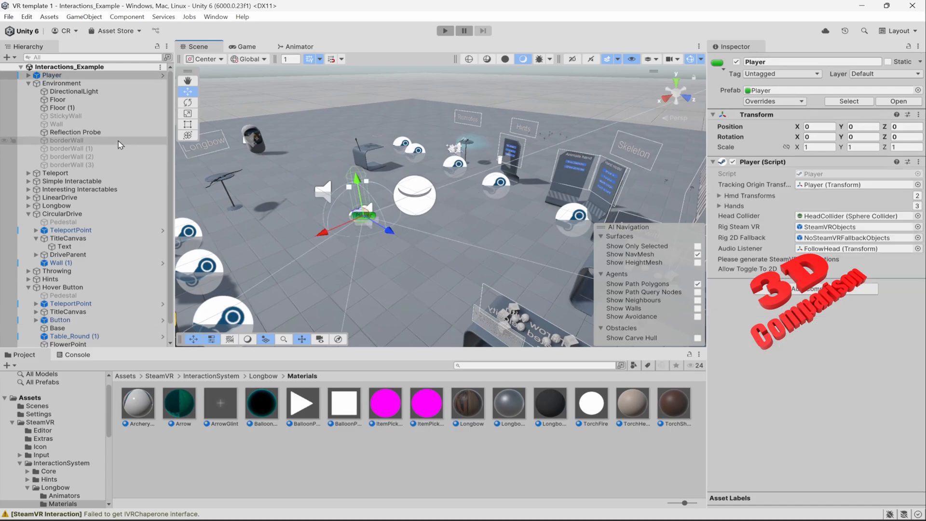
click(57, 76)
click(29, 76)
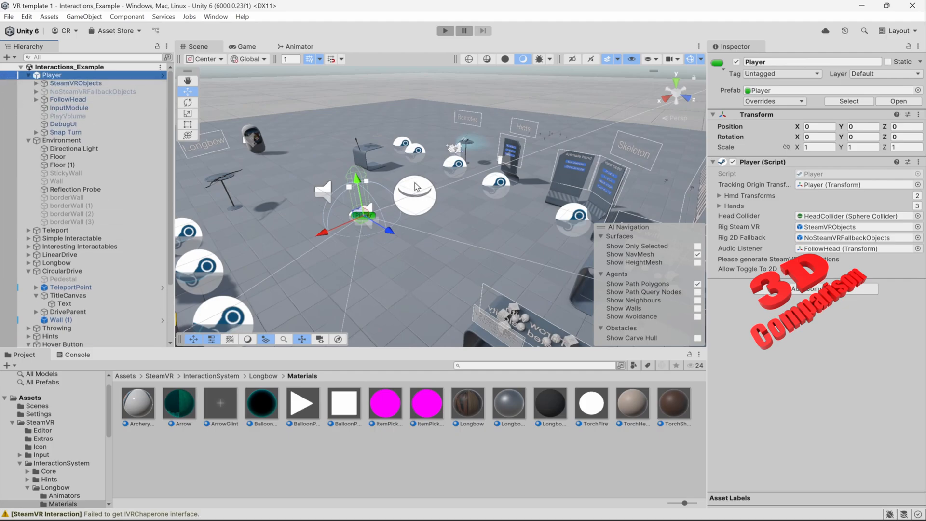
key(f)
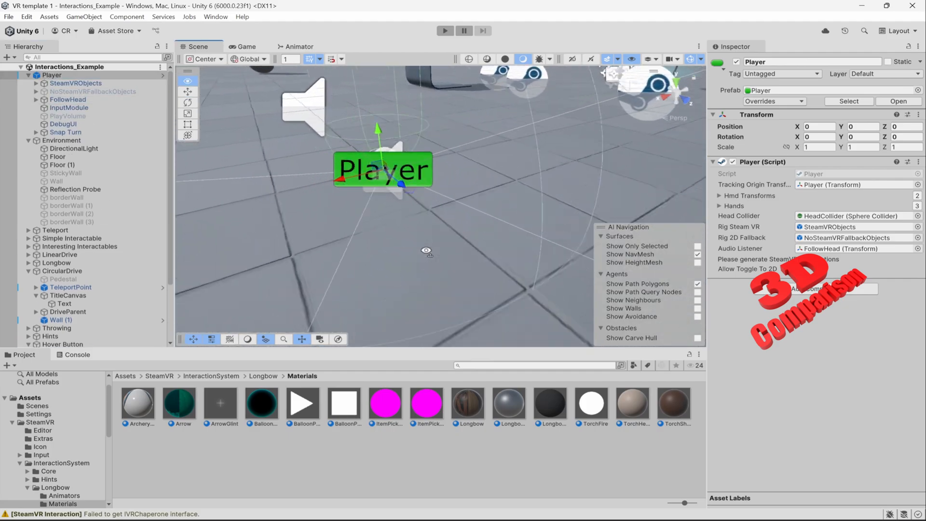
key(s)
right_drag(462, 227, 466, 203)
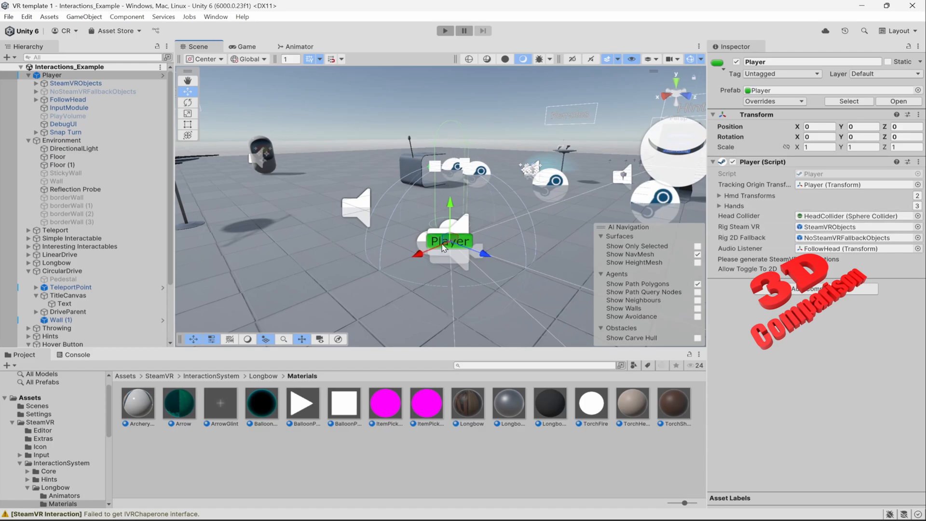
right_drag(381, 248, 486, 215)
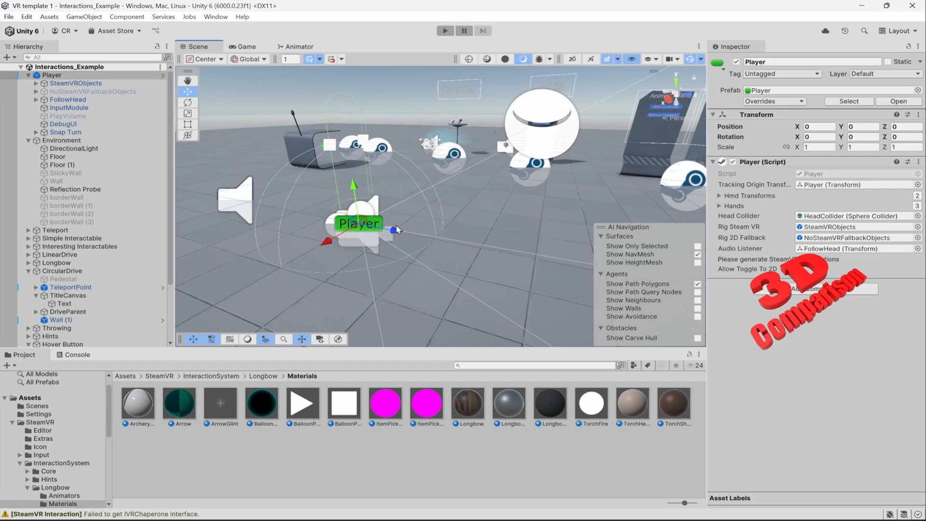
right_drag(349, 147, 377, 155)
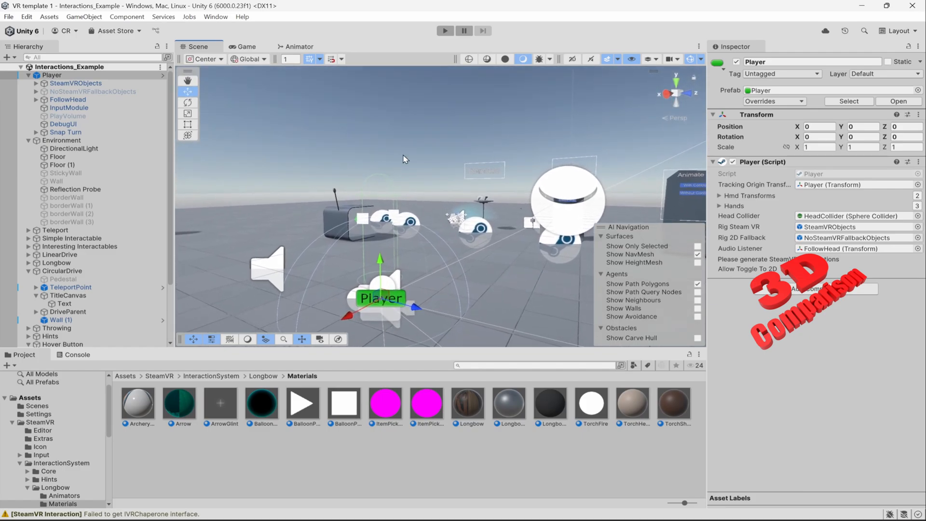
View the whole scene layout from a distance and select the inner Floor plane to check its scale
right_drag(387, 189, 556, 237)
right_drag(475, 221, 486, 287)
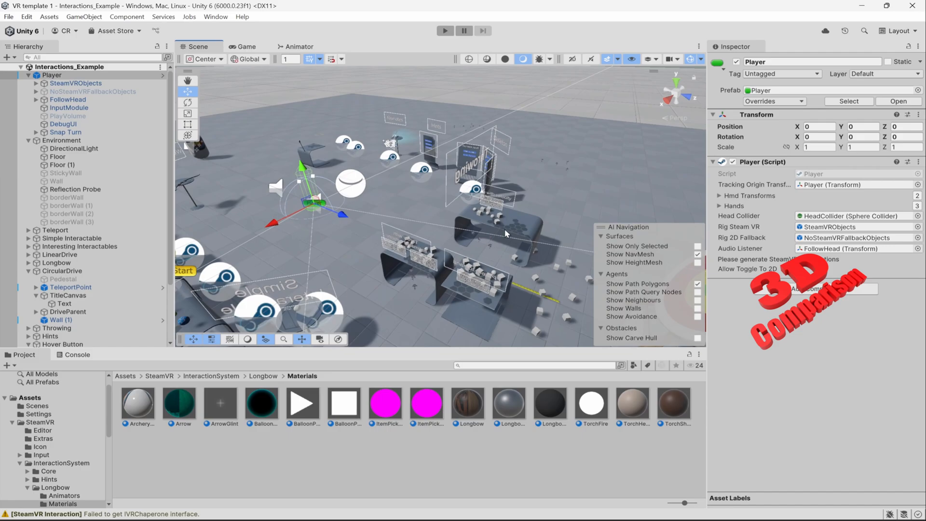
right_drag(505, 233, 489, 201)
key(w)
key(s)
key(d)
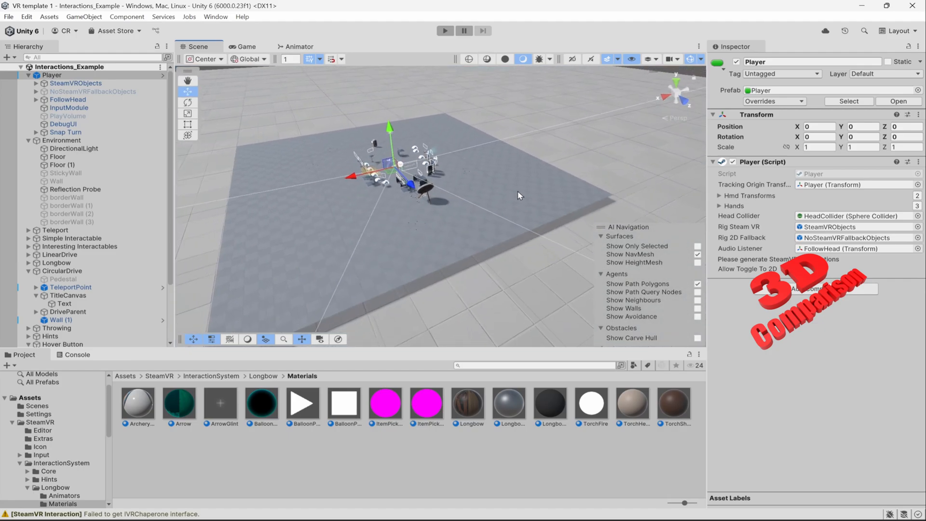
click(519, 196)
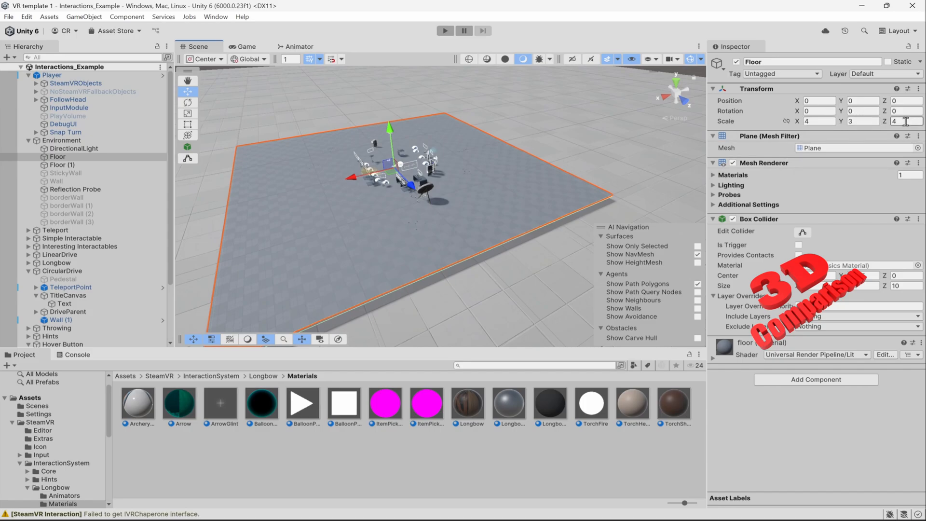
right_drag(531, 178, 410, 154)
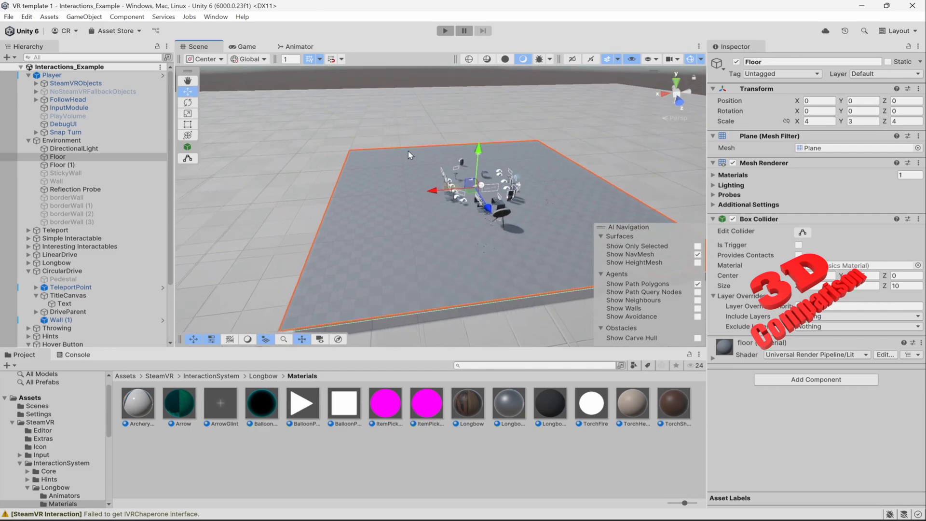
Select the larger surrounding plane, Floor (1), and check its height and scale against the raised inner floor
click(425, 231)
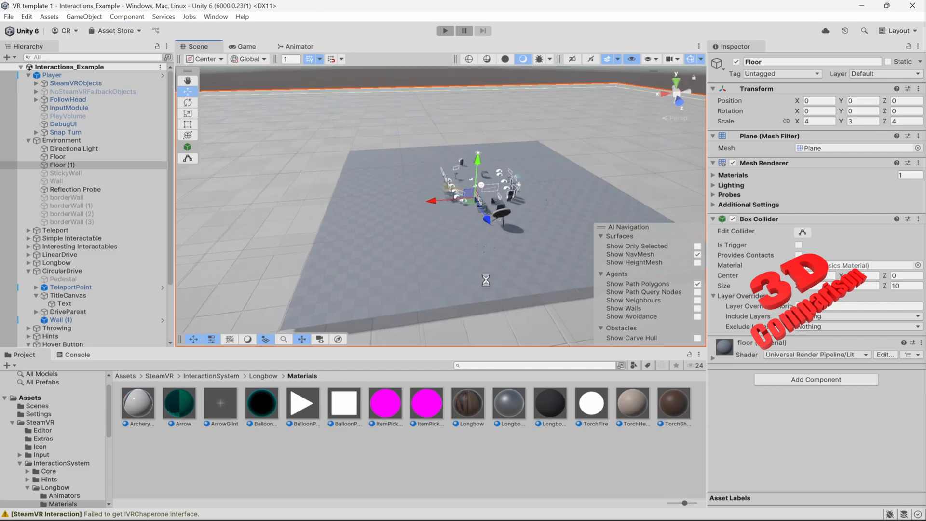
right_drag(458, 250, 499, 250)
key(w)
key(d)
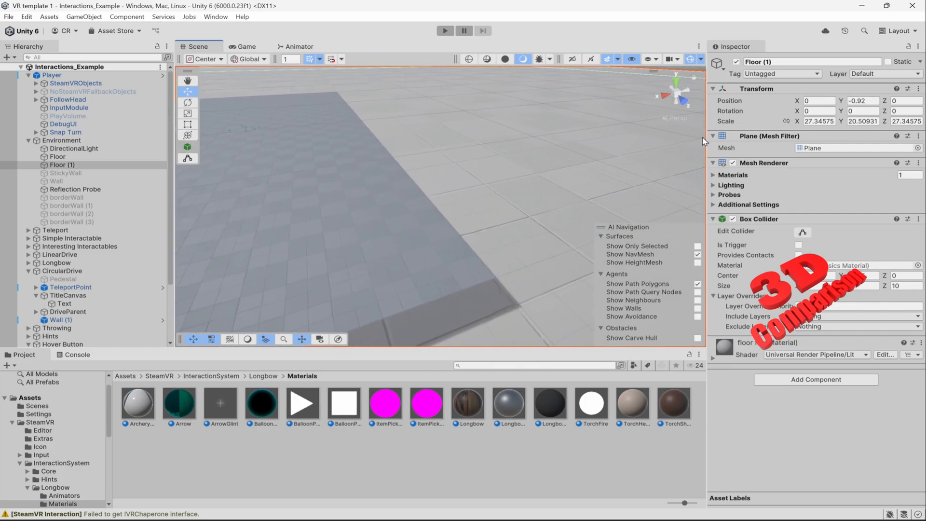
right_drag(564, 209, 417, 213)
key(d)
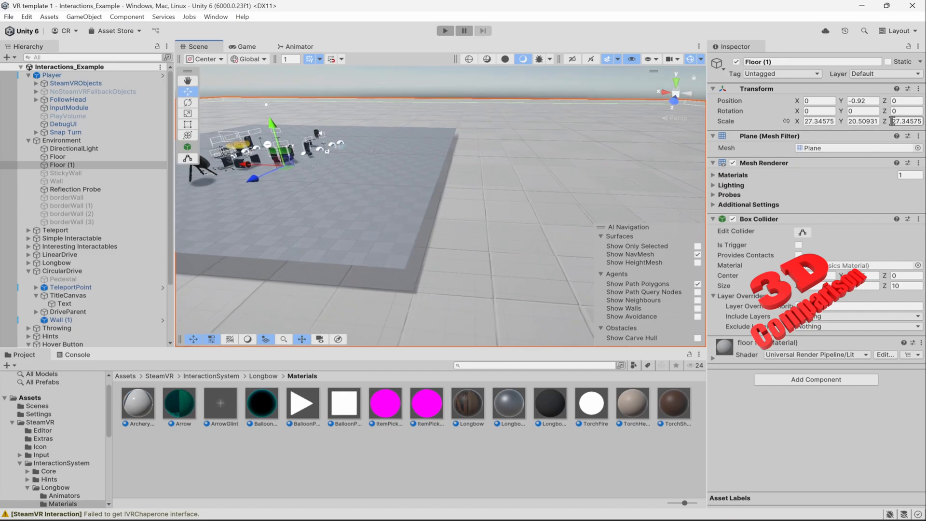
Run the scene in Play mode and bring the buggy over the edge of the raised inner floor
click(444, 31)
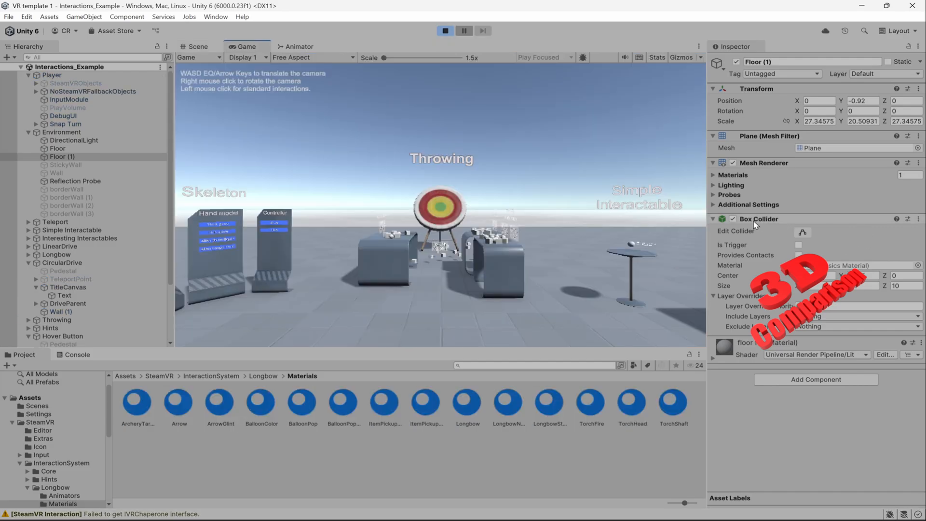
right_drag(550, 267, 561, 278)
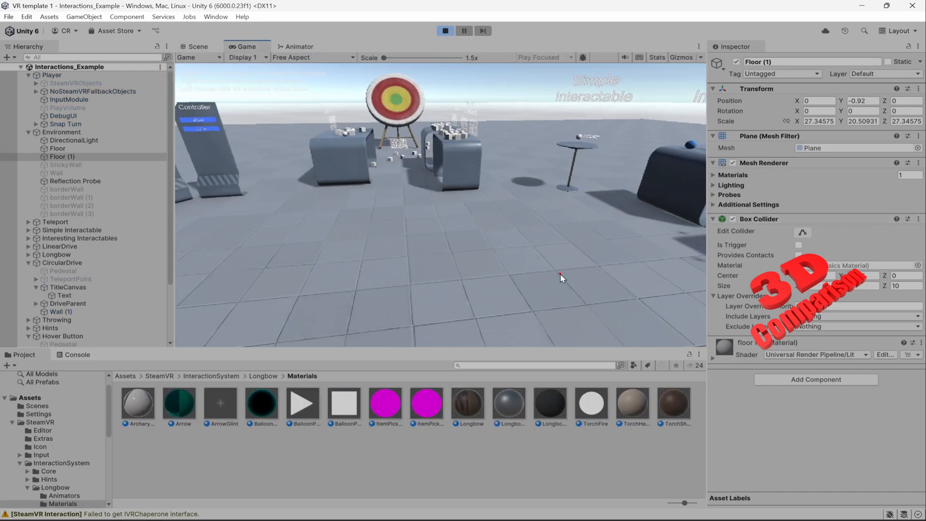
key(s)
key(w)
right_drag(558, 244, 428, 236)
key(w)
key(w)
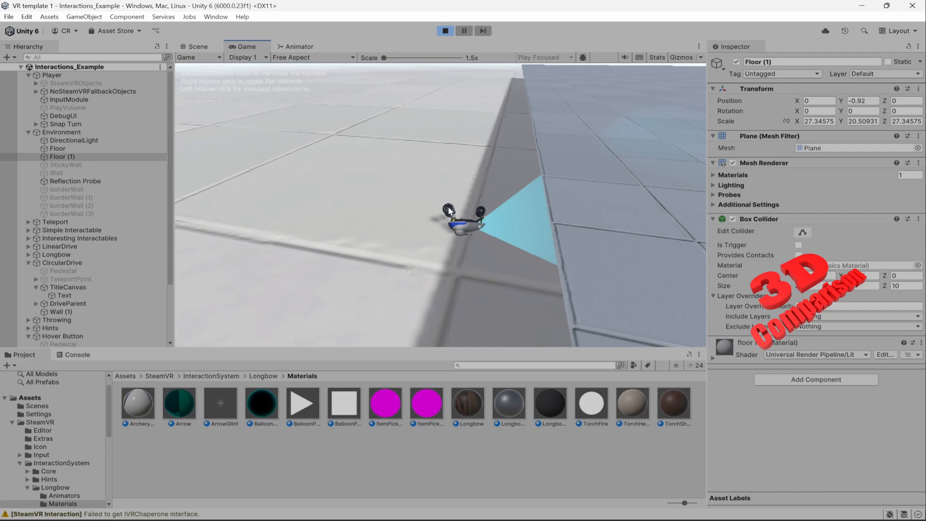
Examine the overturned buggy on the lower floor, looking back toward the stations and along the raised edge
right_drag(380, 286, 555, 227)
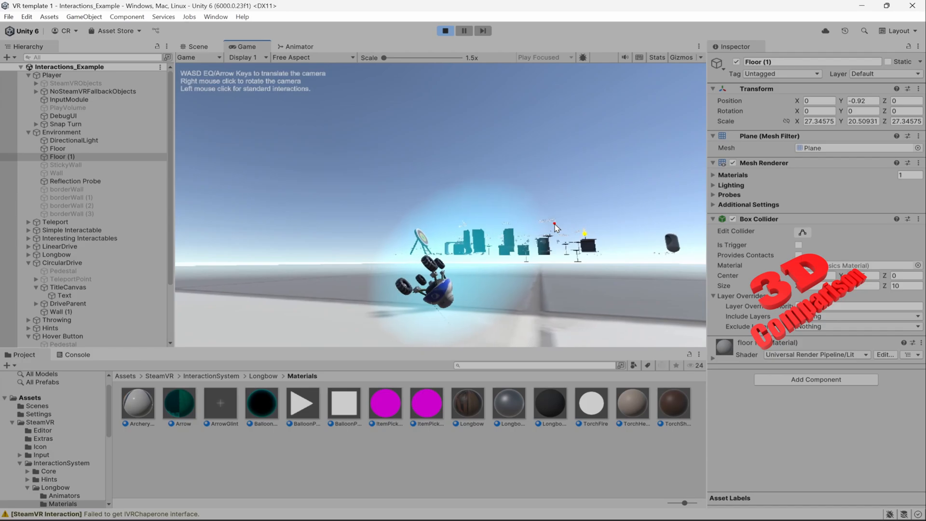
key(w)
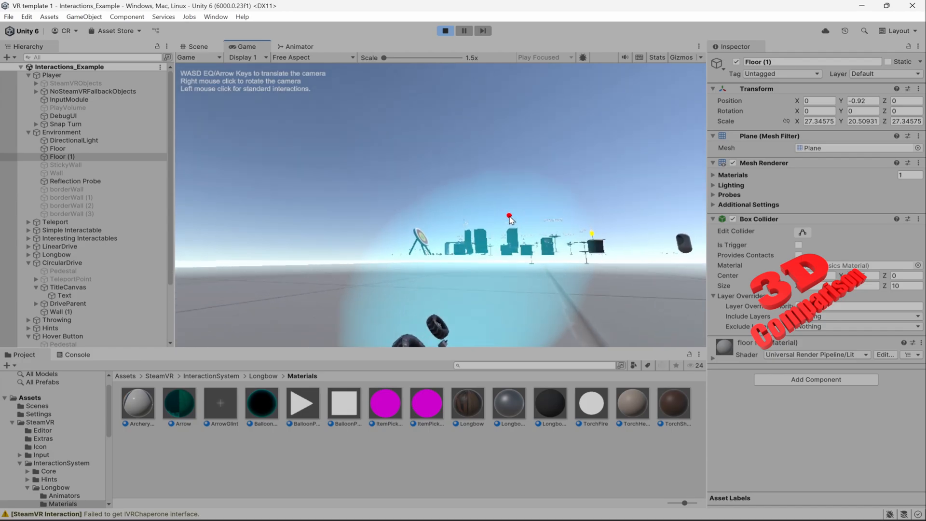
right_drag(510, 216, 377, 256)
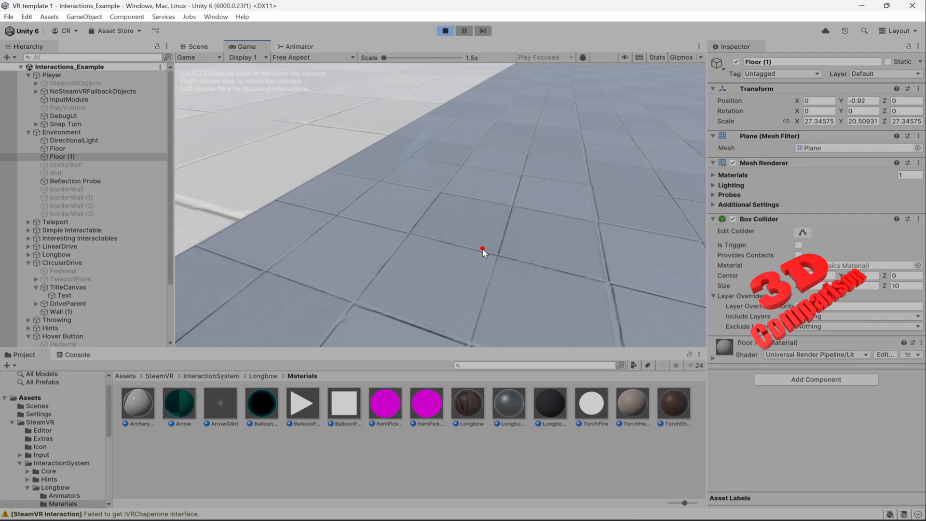
right_drag(482, 249, 540, 201)
key(s)
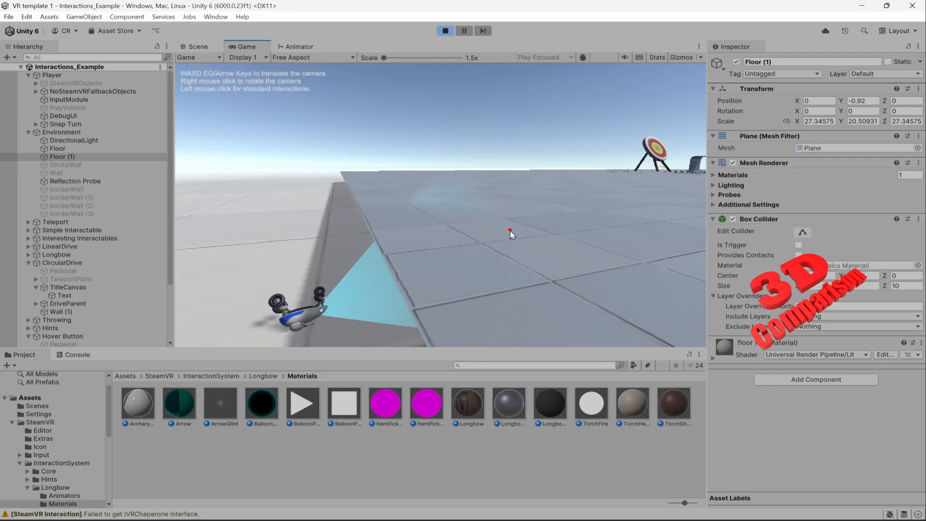
Move the camera back across the inner floor to view the stations and the Remotes table
key(w)
right_drag(492, 209, 459, 235)
key(s)
key(w)
key(w)
key(s)
key(a)
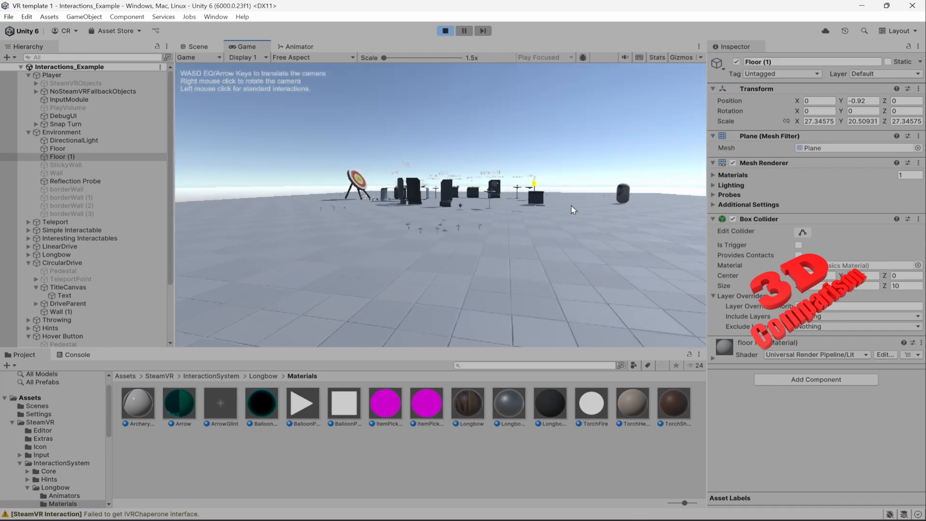
key(w)
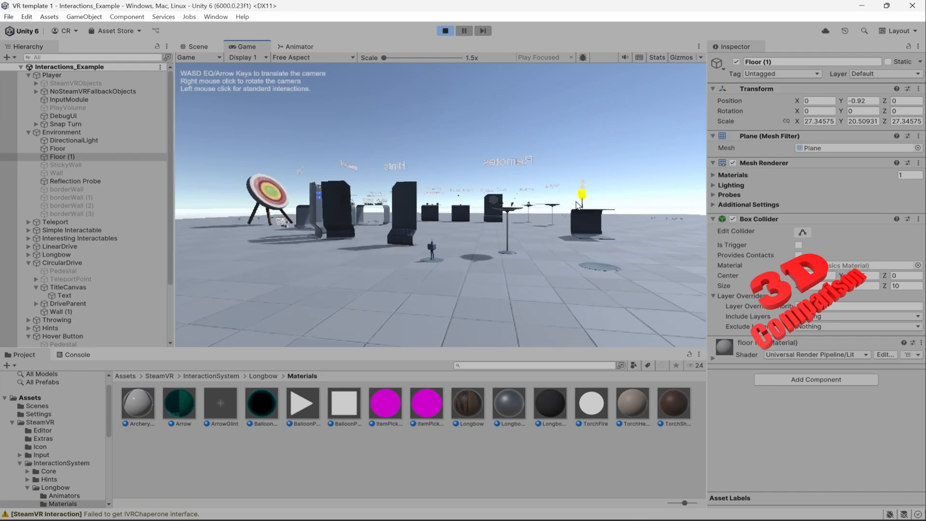
right_drag(577, 203, 434, 216)
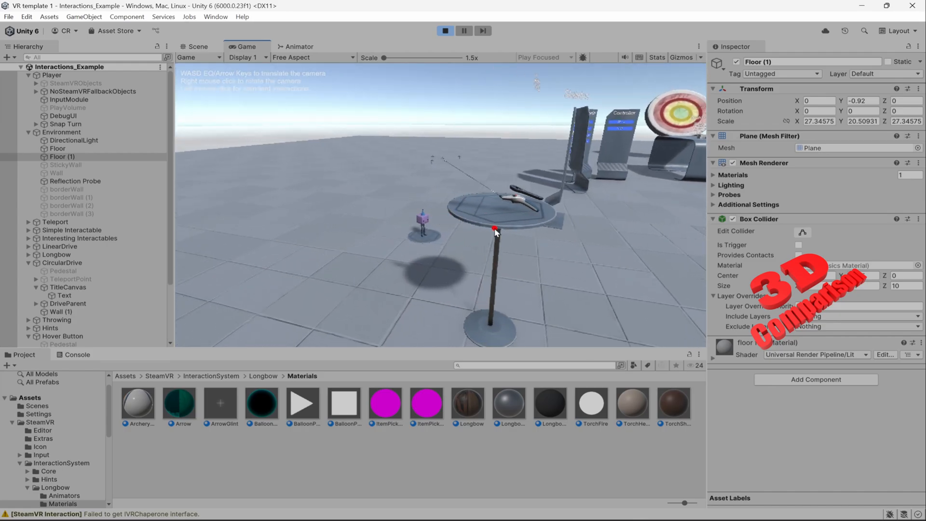
Return to the buggy, bring it to the outer edge of Floor (1) and test it falling off
mouse_move(603, 250)
right_down()
mouse_move(529, 237)
mouse_move(575, 232)
mouse_move(603, 245)
right_up()
key(w)
key(a)
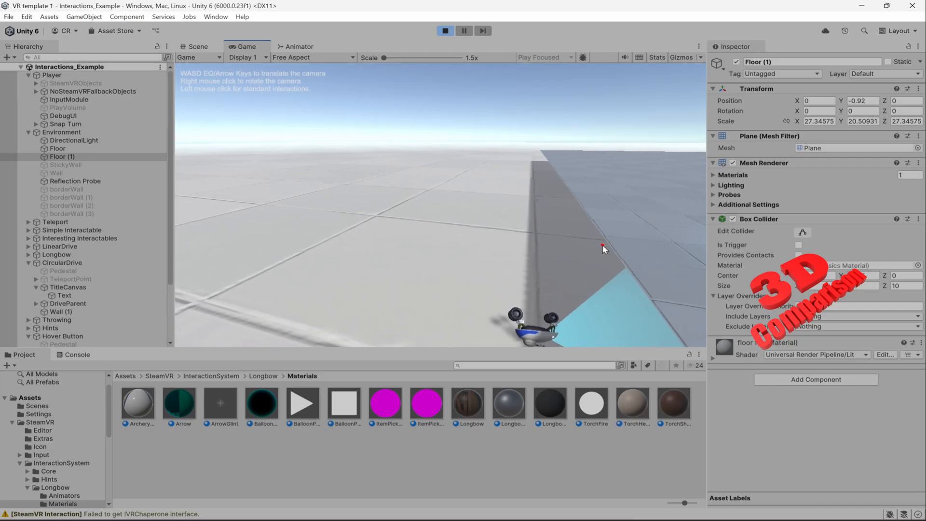
right_drag(538, 256, 486, 134)
key(w)
key(s)
key(w)
key(w)
key(w)
key(a)
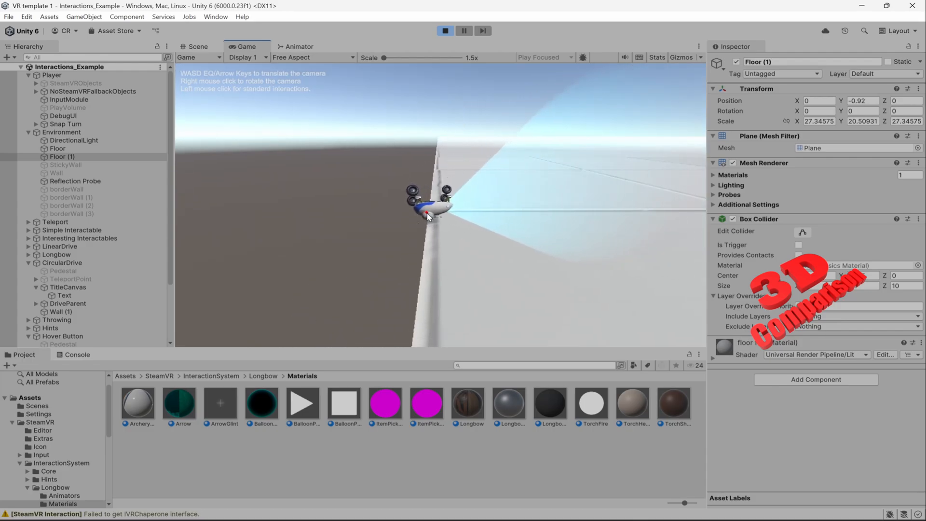
right_drag(426, 221, 492, 296)
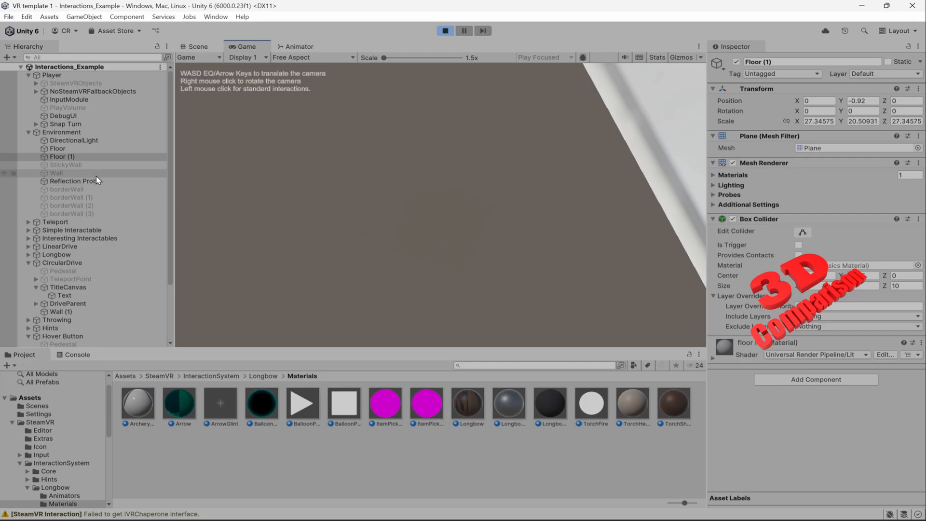
Search the hierarchy for "bugg", inspect the first Buggy object's Transform position, and return to the Game view
click(55, 58)
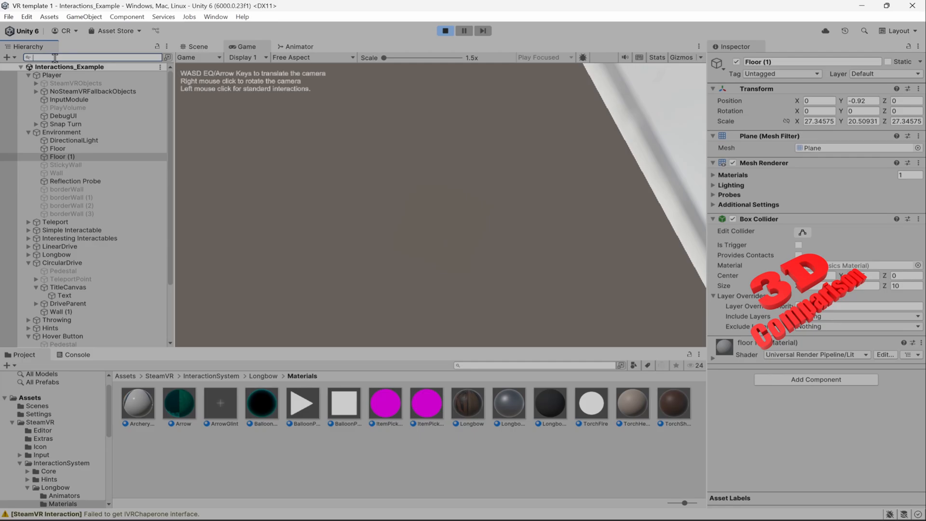
text(bugg)
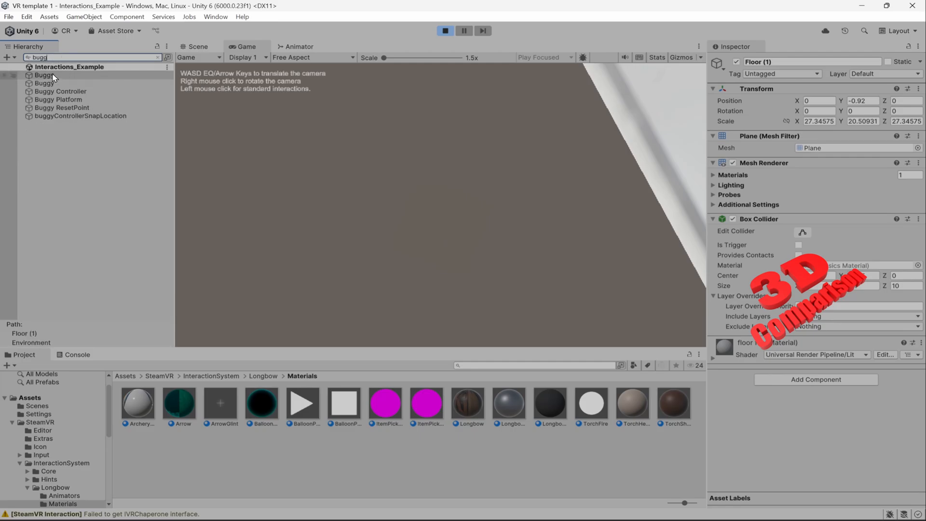
click(53, 76)
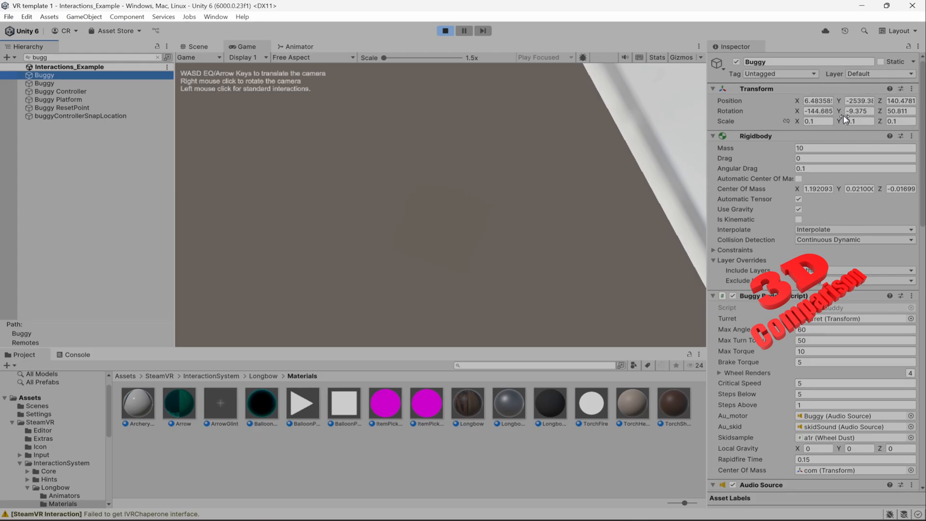
click(560, 195)
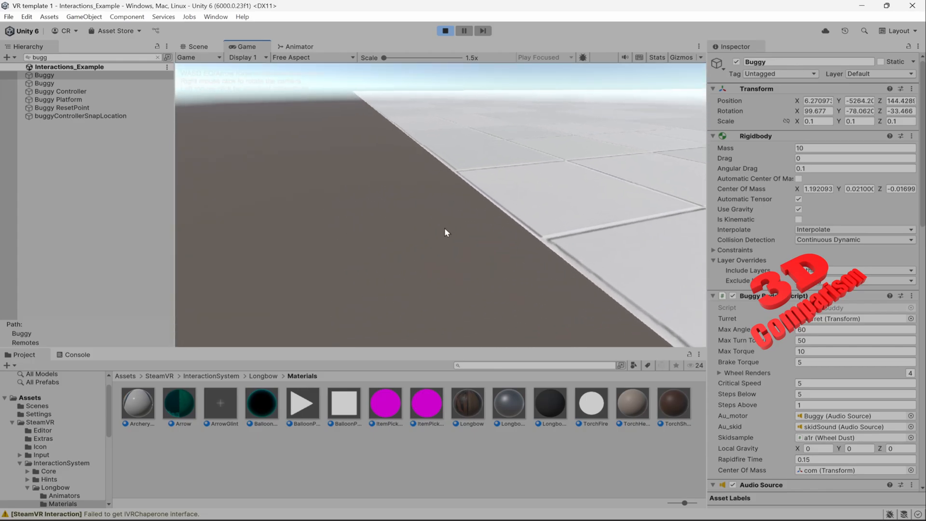
click(88, 78)
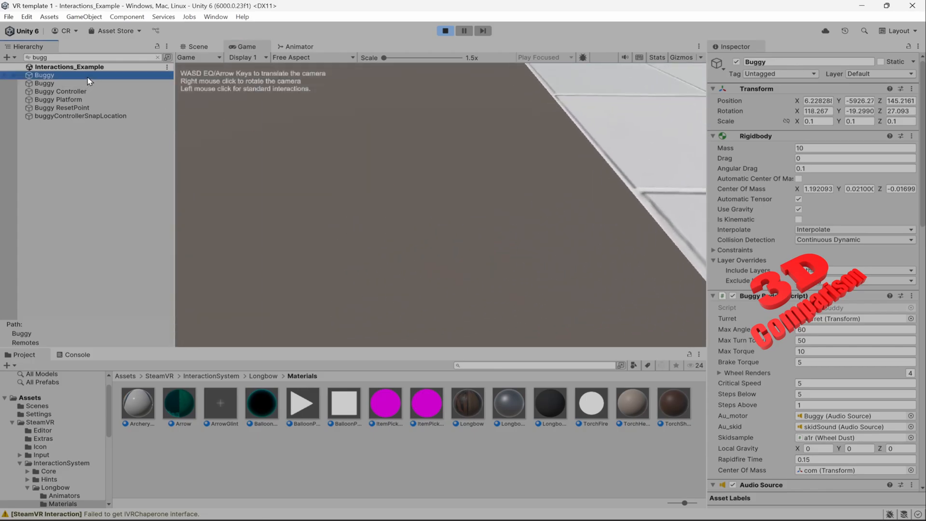
right_click(88, 81)
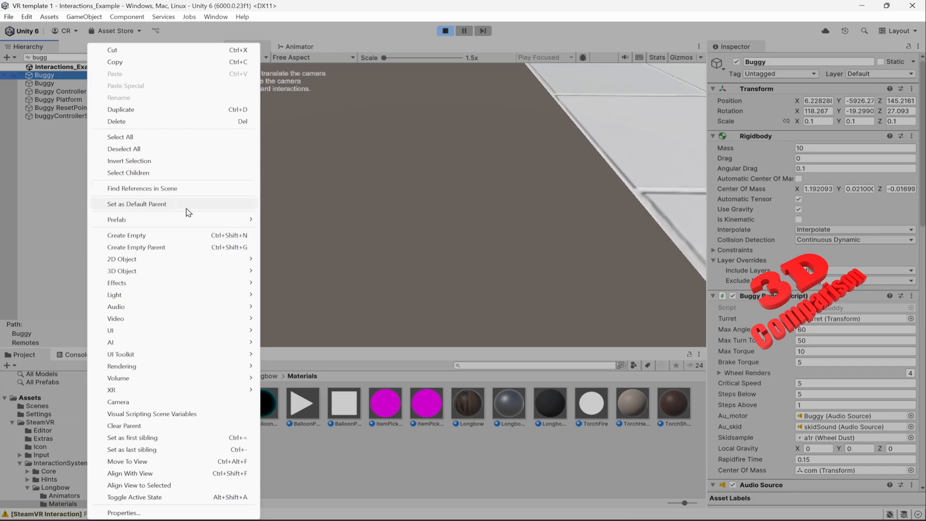
click(413, 12)
click(662, 173)
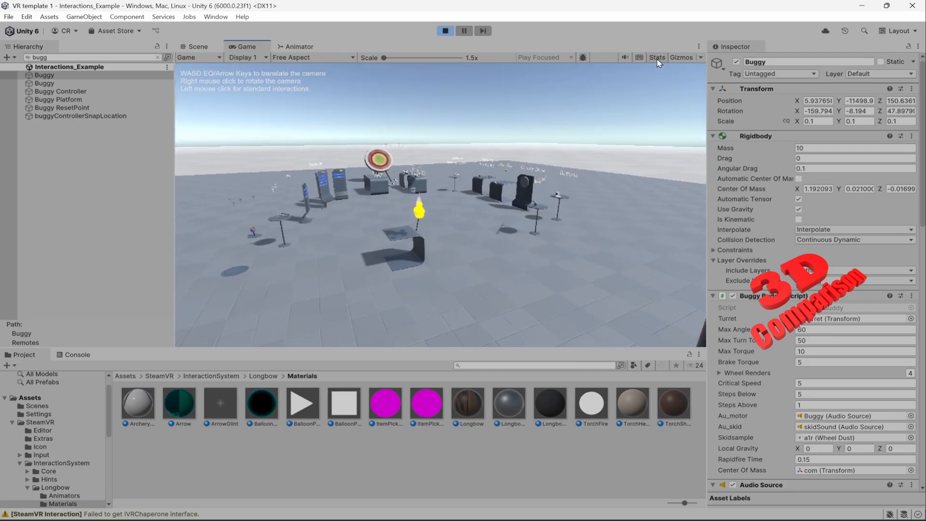
Check the Game view's rendering statistics, hide them again, and exit play mode
click(657, 57)
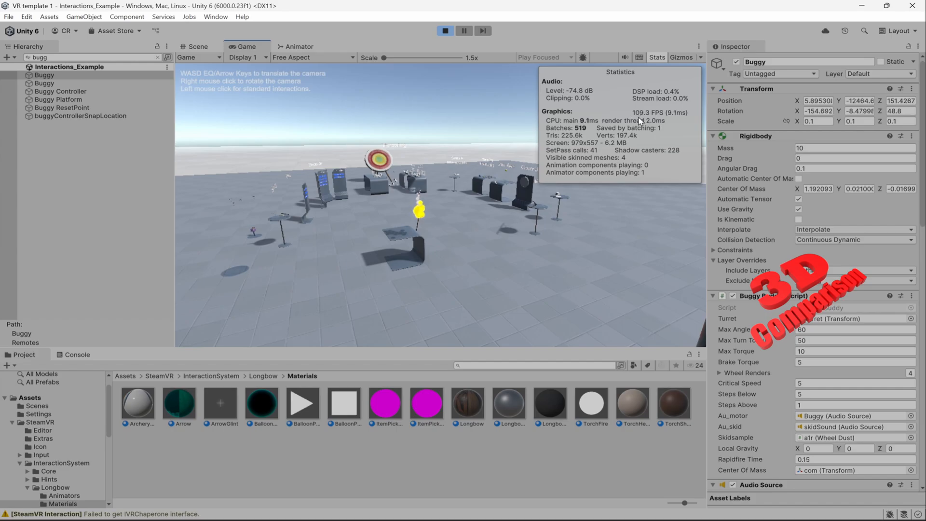
click(660, 58)
right_drag(606, 228, 559, 229)
key(d)
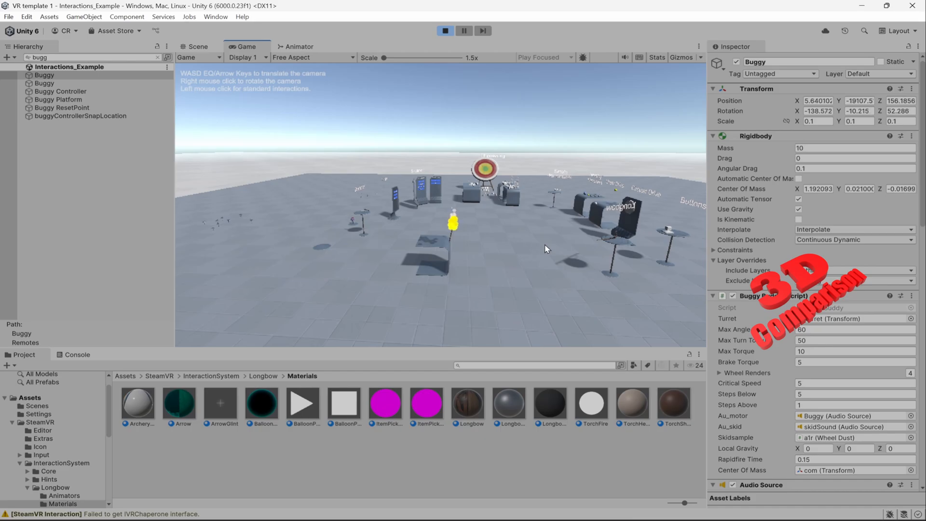
click(447, 30)
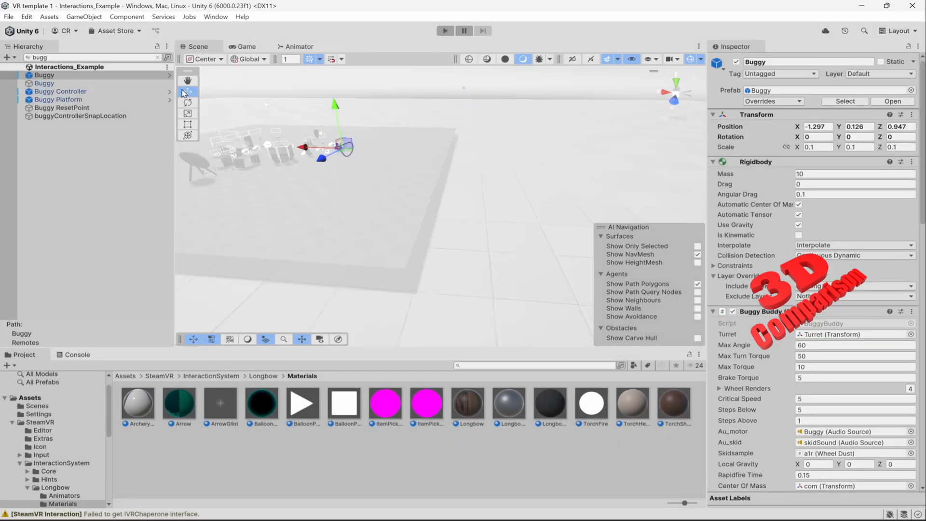
Locate the selected Buggy among the stations in the Scene view and inspect it up close on its platform
right_drag(460, 203, 386, 176)
key(w)
click(32, 58)
text(bugg)
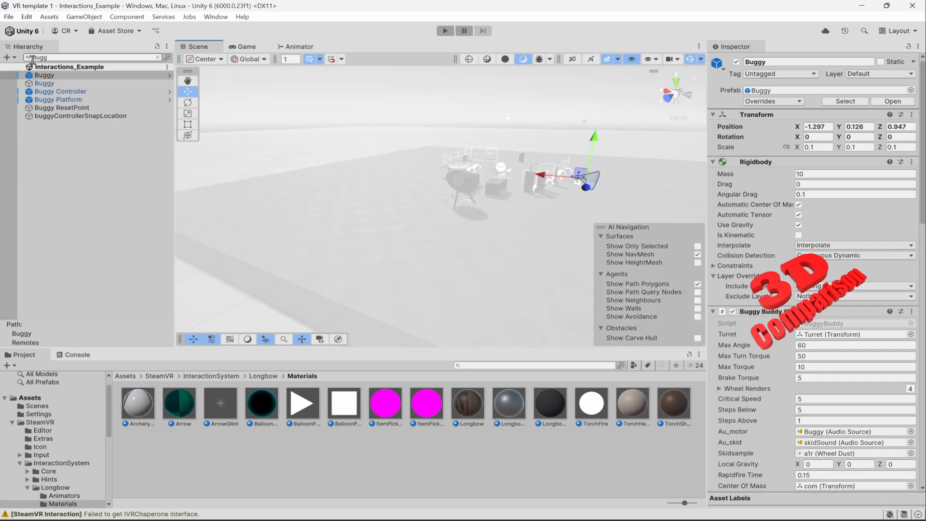
text(y)
key(s)
right_drag(473, 215, 416, 215)
key(w)
key(w)
right_drag(370, 174, 281, 216)
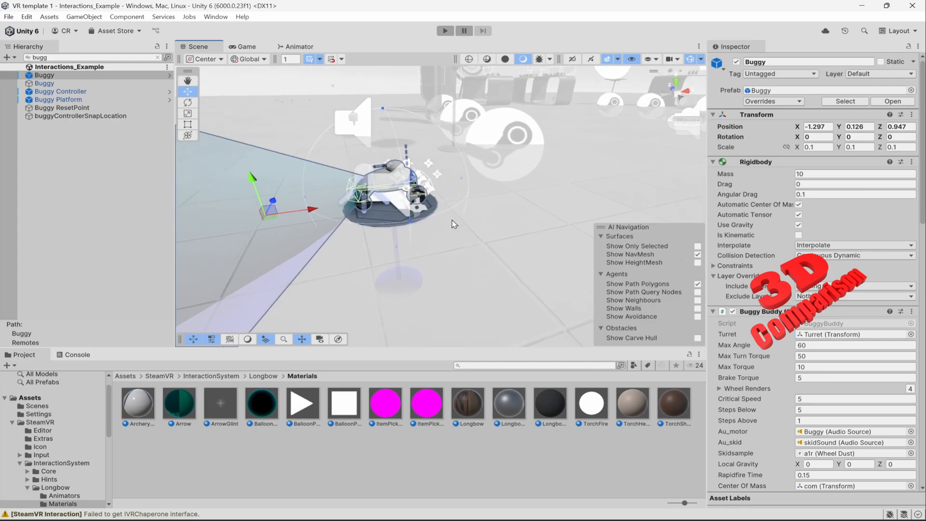
Examine the buggy's light cone and surroundings, framing the whole selected Buggy object
right_drag(453, 223, 425, 213)
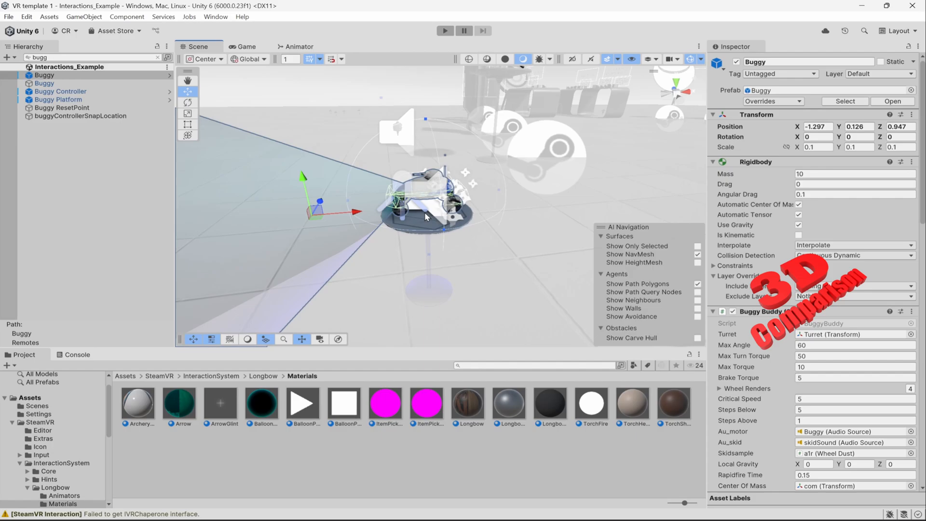
right_drag(482, 212, 535, 220)
key(s)
key(d)
key(f)
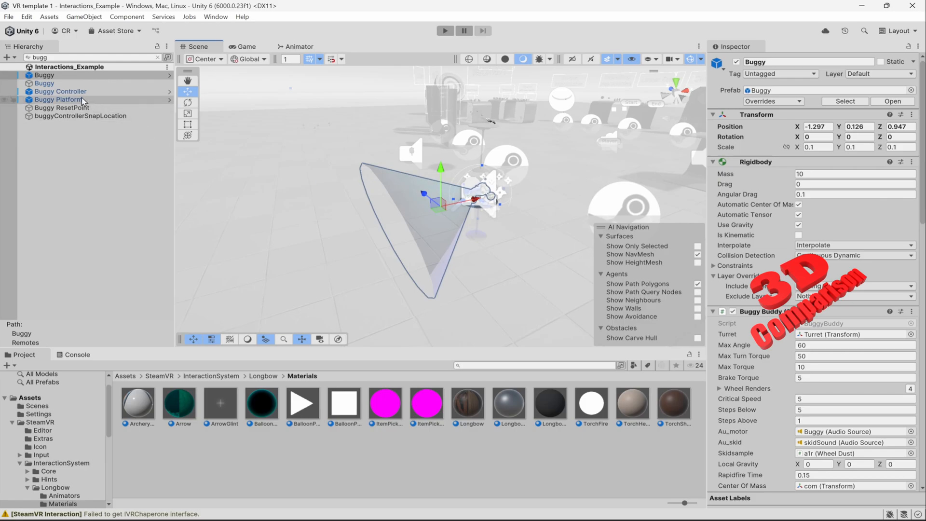
Select the Buggy Controller and frame it up close on its round table in the Scene view
click(56, 91)
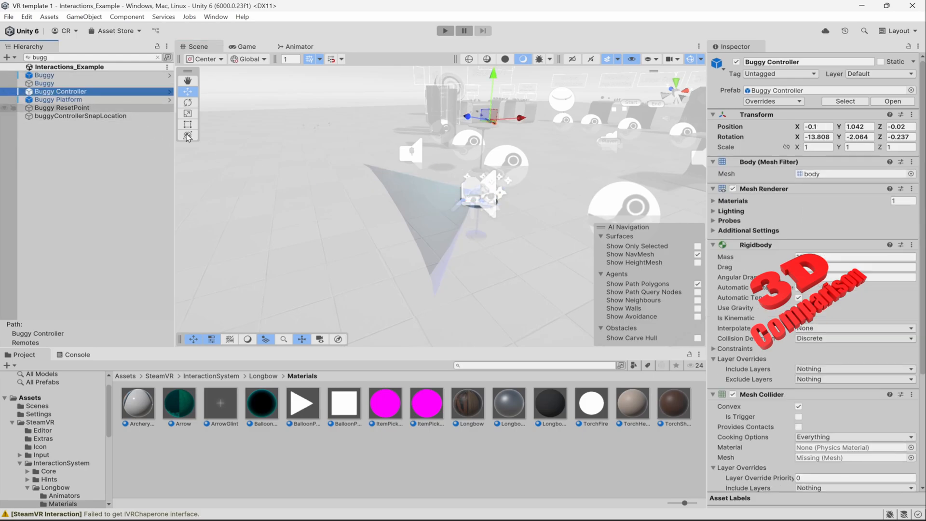
key(f)
right_drag(488, 227, 487, 229)
key(w)
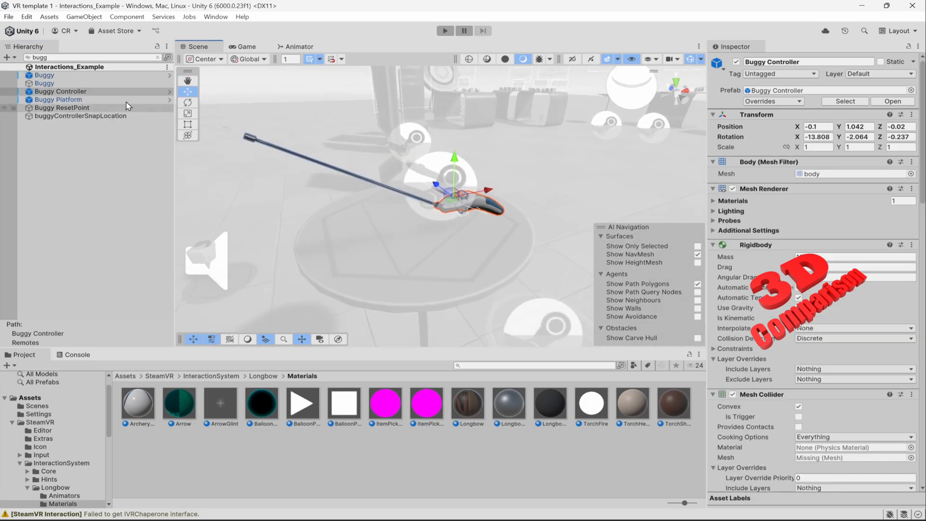
Select the Buggy Platform, frame it in the Scene view and inspect it from several angles under the buggy
click(58, 100)
key(f)
right_drag(513, 201, 456, 162)
key(s)
key(w)
key(s)
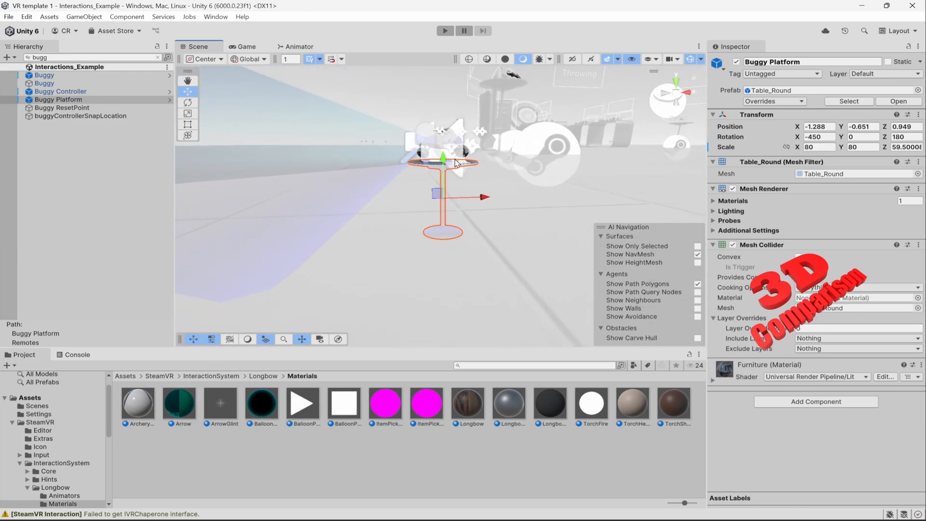
right_drag(510, 204, 422, 215)
key(s)
key(w)
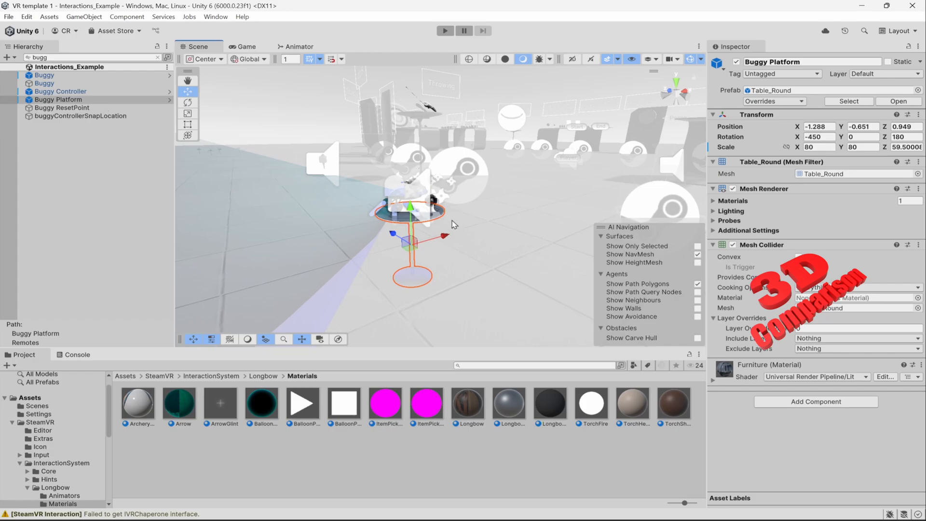
Clear the hierarchy search filter and view the buggy on its platform up close in the Scene view
click(159, 57)
key(w)
right_drag(461, 193, 328, 232)
key(s)
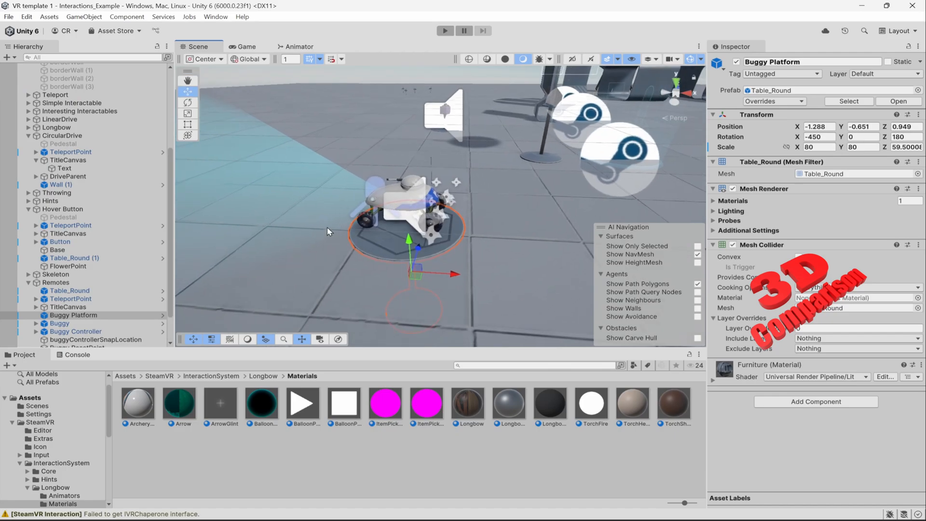
Start play mode and bring the camera over to the Remotes table
click(444, 30)
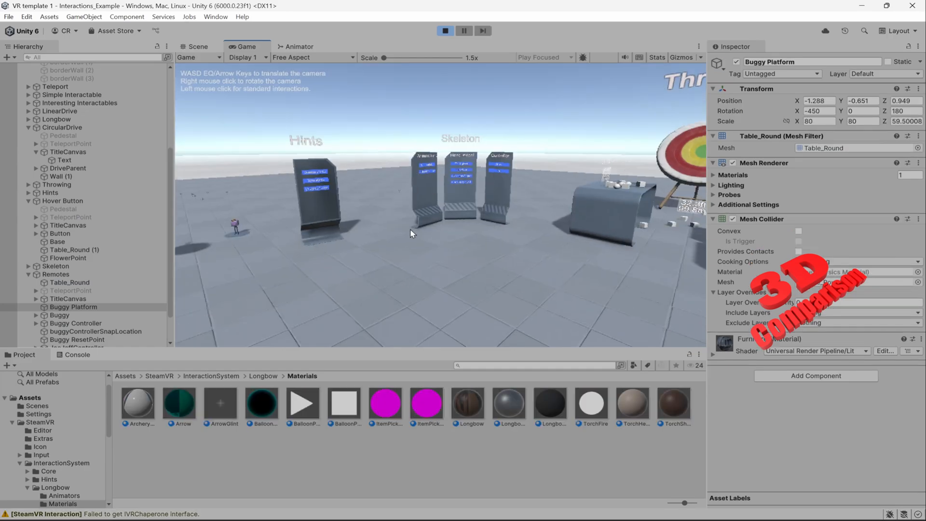
key(w)
right_drag(410, 230, 546, 298)
key(s)
right_drag(447, 299, 623, 298)
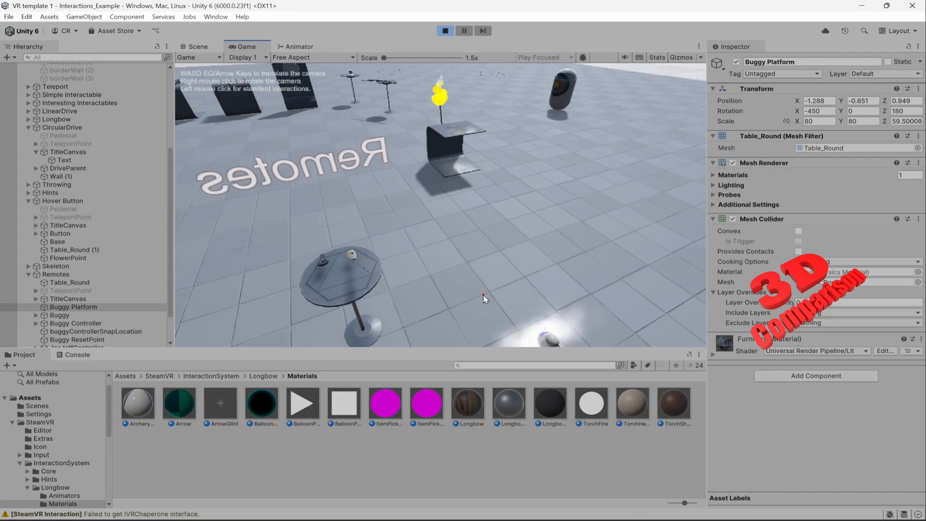
Move the camera from the Remotes table past the buggy and across the floor to the Longbow station
right_drag(484, 295, 372, 272)
key(w)
key(w)
key(a)
key(w)
key(s)
key(d)
key(d)
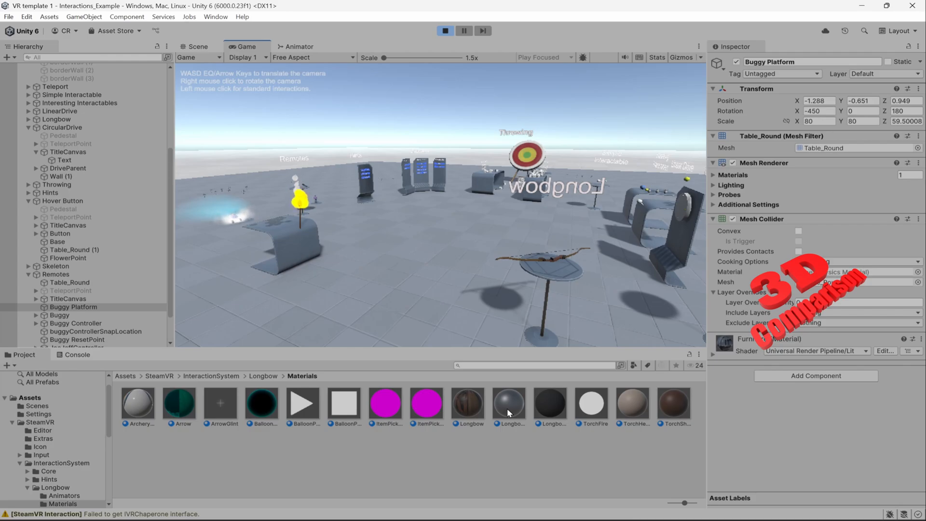
Approach the longbow on its table and try to interact with it
right_drag(489, 244, 535, 249)
key(w)
key(d)
key(s)
click(514, 249)
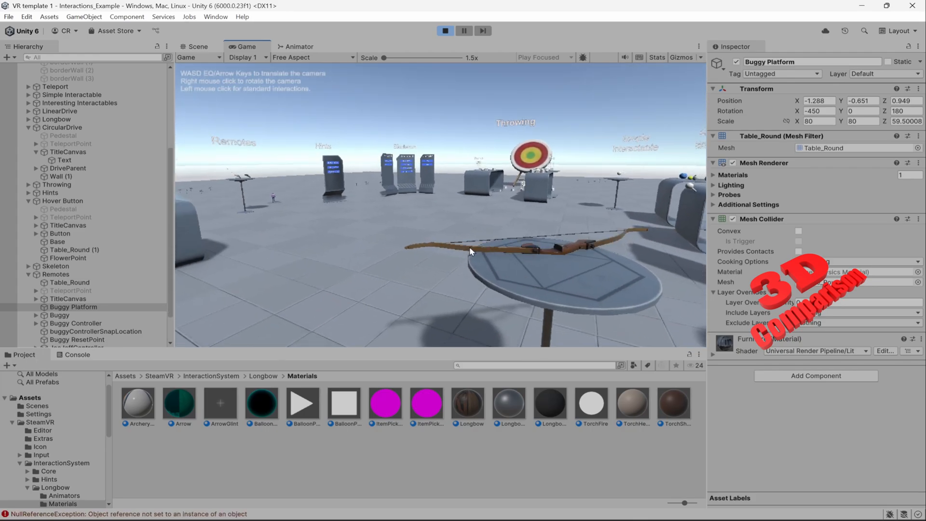
Return the camera past the torch to view the buggy beside the Remotes table, and exit play mode
right_drag(470, 247, 416, 252)
key(w)
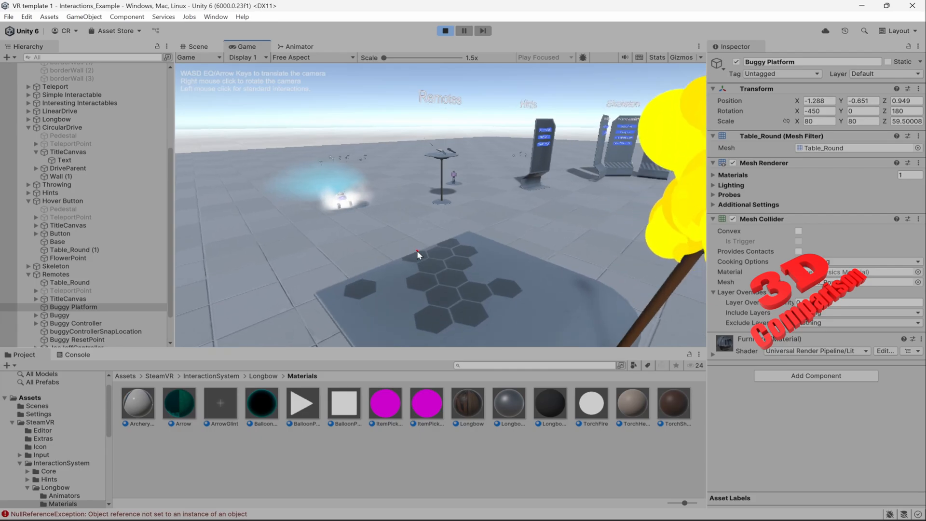
right_drag(473, 238, 498, 237)
key(a)
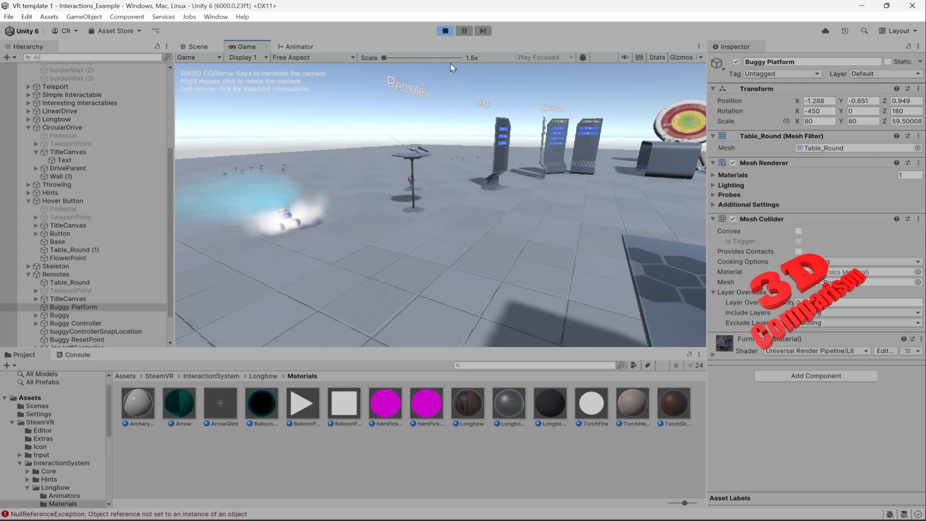
click(447, 32)
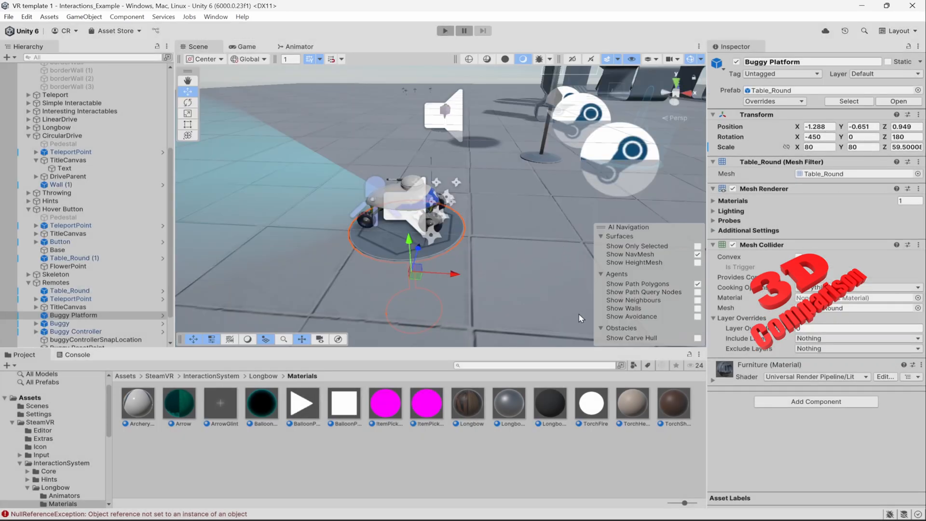